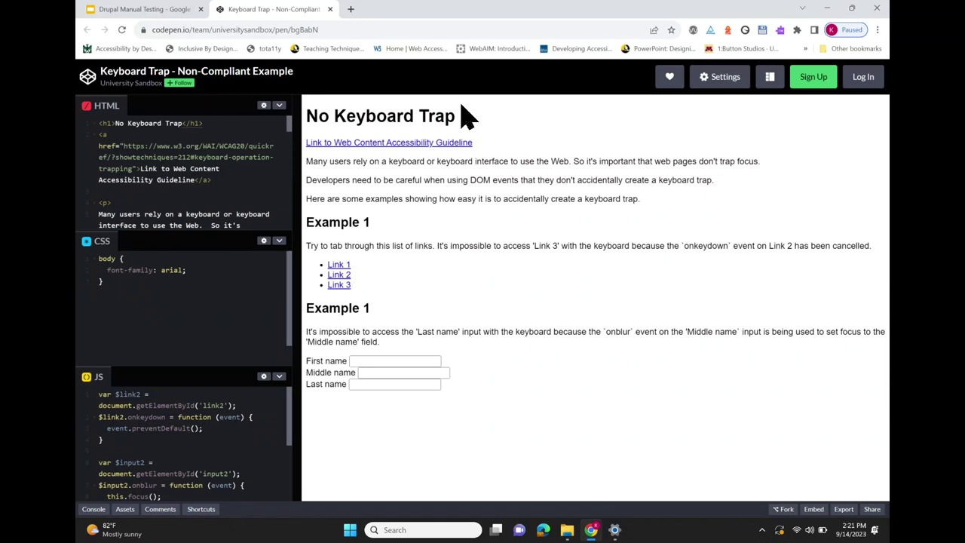
- Test keyboard navigation from the Web Content Accessibility Guideline link through Link 1 to Link 2
{"action": "key", "text": "Tab"}
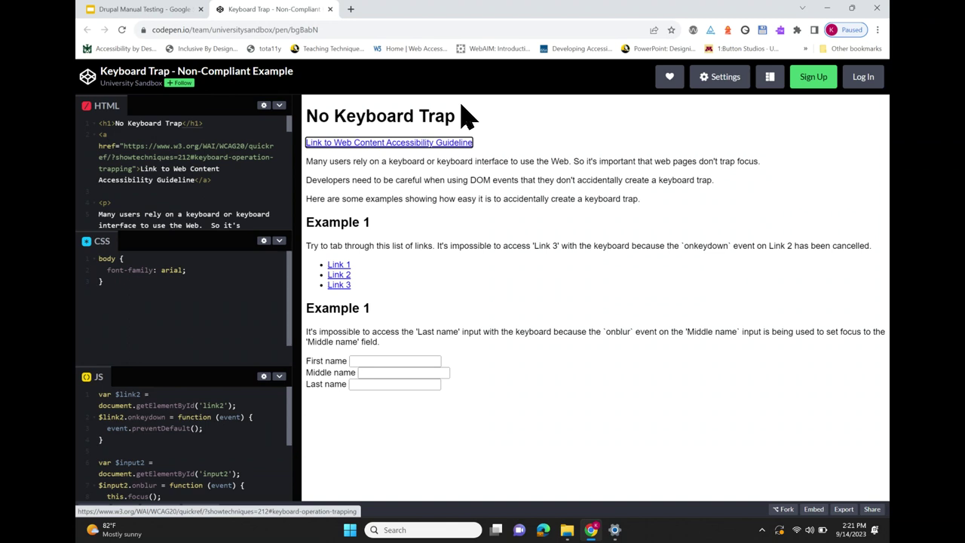
{"action": "key", "text": "Tab"}
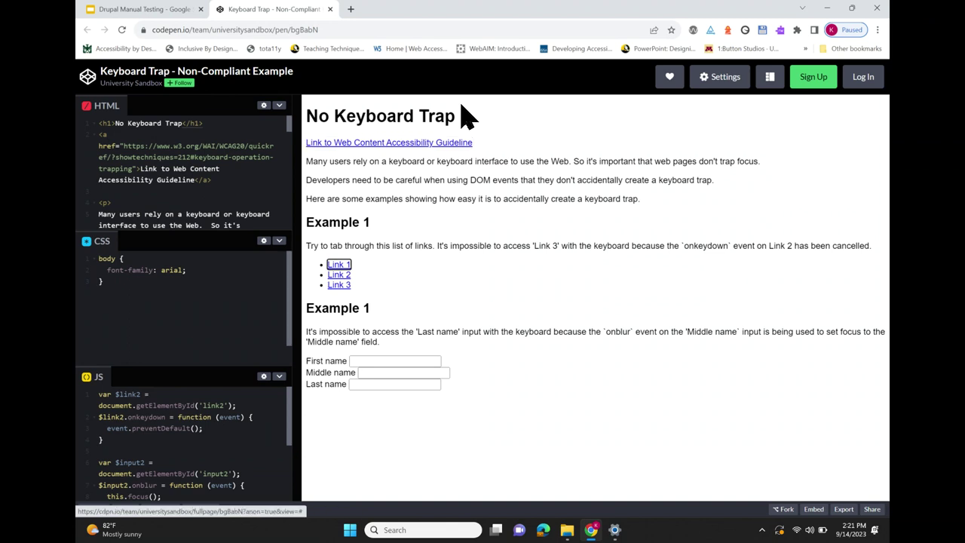
{"action": "key", "text": "Tab"}
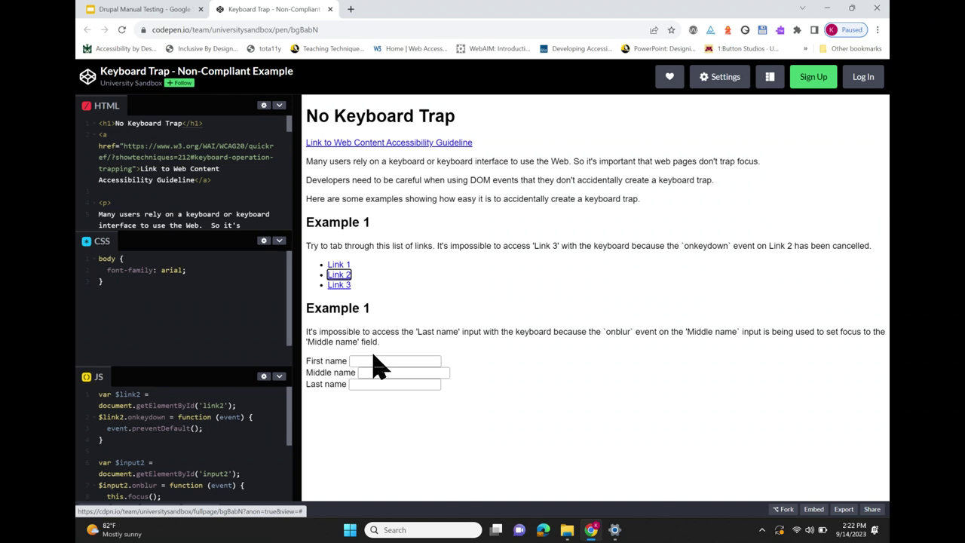
- Test keyboard navigation in the name form, moving focus from First name to Middle name
{"action": "left_click", "coordinate": [411, 280]}
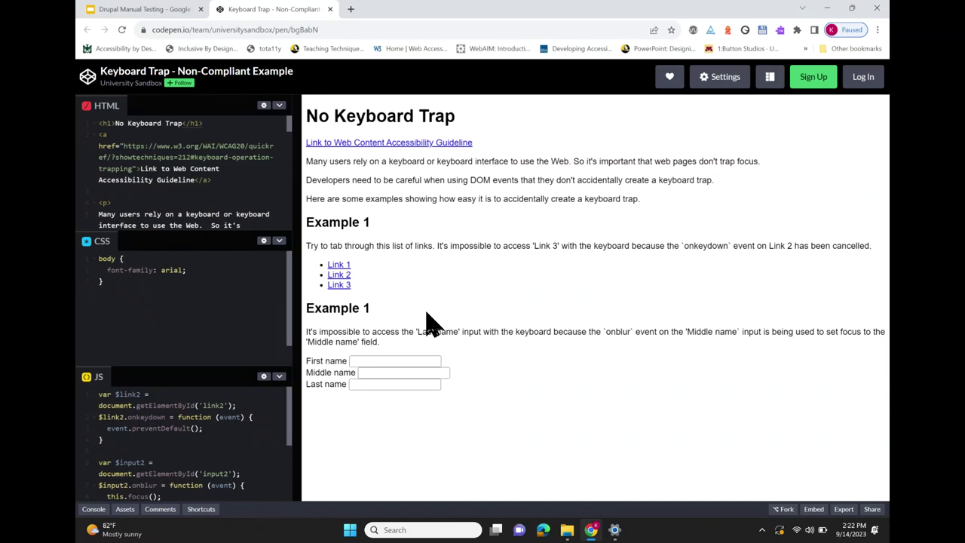
{"action": "left_click", "coordinate": [360, 361]}
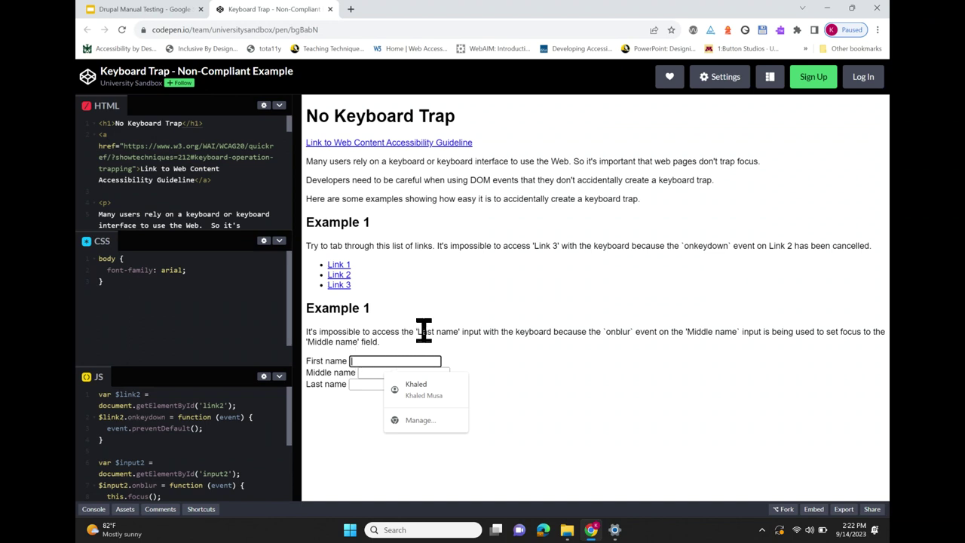
{"action": "key", "text": "Tab"}
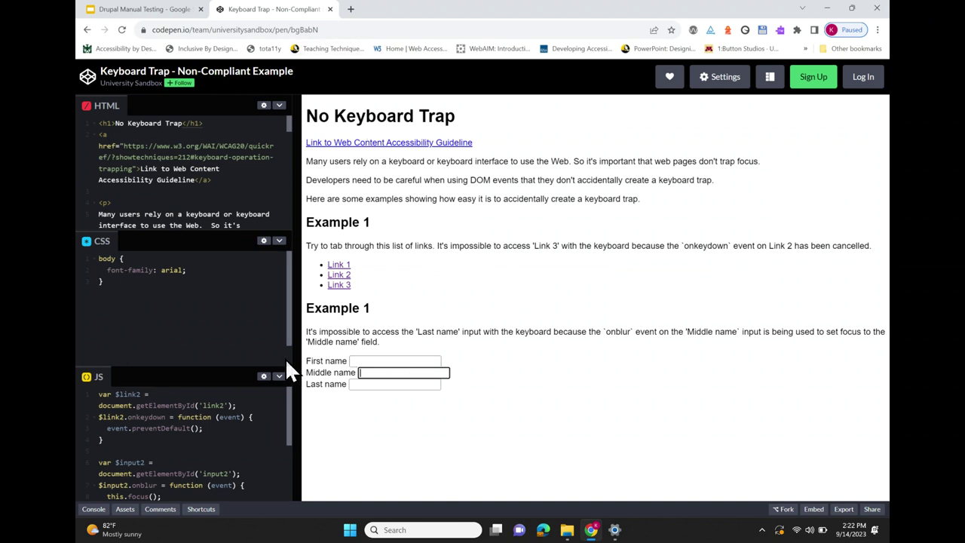
- Examine the HTML source of the No Keyboard Trap example in the code editor
{"action": "scroll", "coordinate": [264, 196], "scroll_direction": "down", "scroll_amount": 1}
{"action": "scroll", "coordinate": [264, 196], "scroll_direction": "down", "scroll_amount": 2}
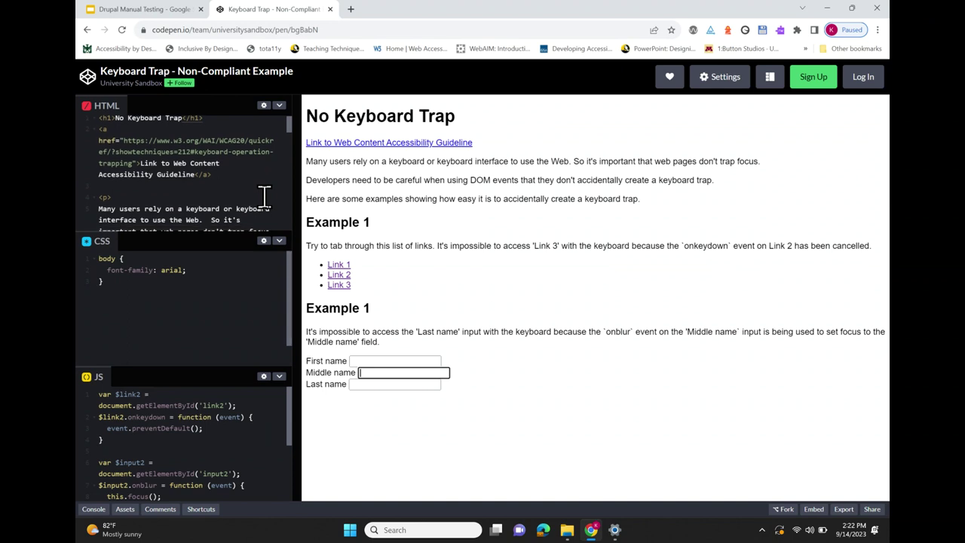
{"action": "scroll", "coordinate": [263, 196], "scroll_direction": "up", "scroll_amount": 2}
{"action": "scroll", "coordinate": [264, 196], "scroll_direction": "down", "scroll_amount": 3}
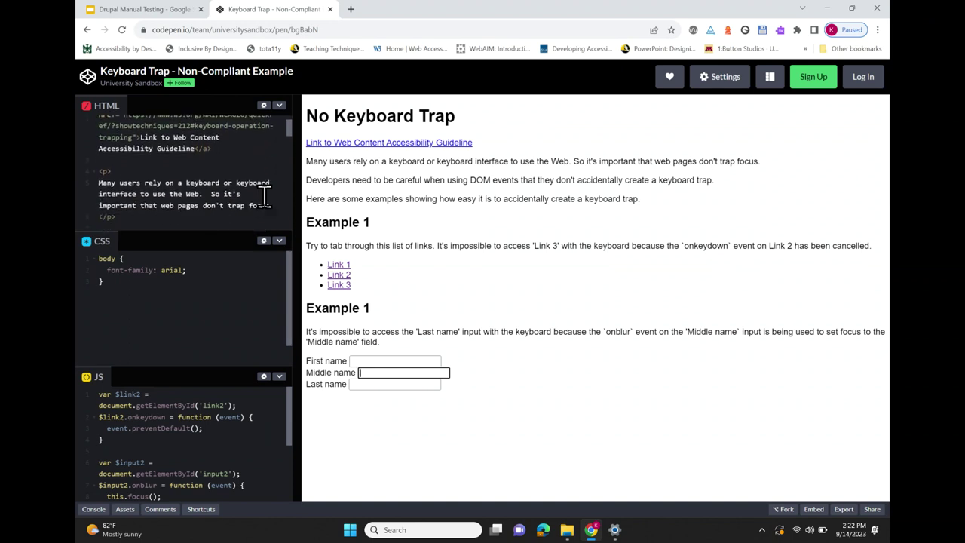
{"action": "scroll", "coordinate": [264, 196], "scroll_direction": "down", "scroll_amount": 1}
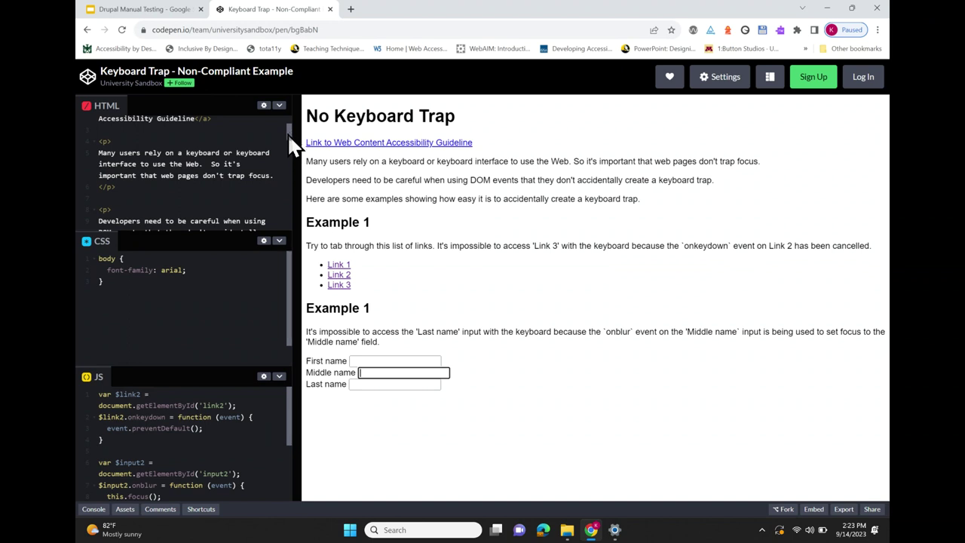
{"action": "scroll", "coordinate": [277, 185], "scroll_direction": "up", "scroll_amount": 1}
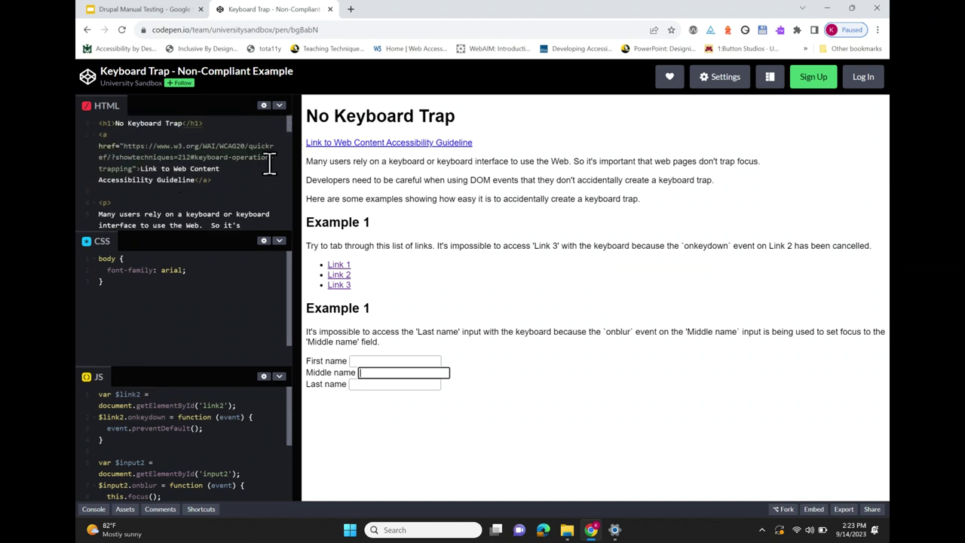
{"action": "scroll", "coordinate": [245, 188], "scroll_direction": "down", "scroll_amount": 3}
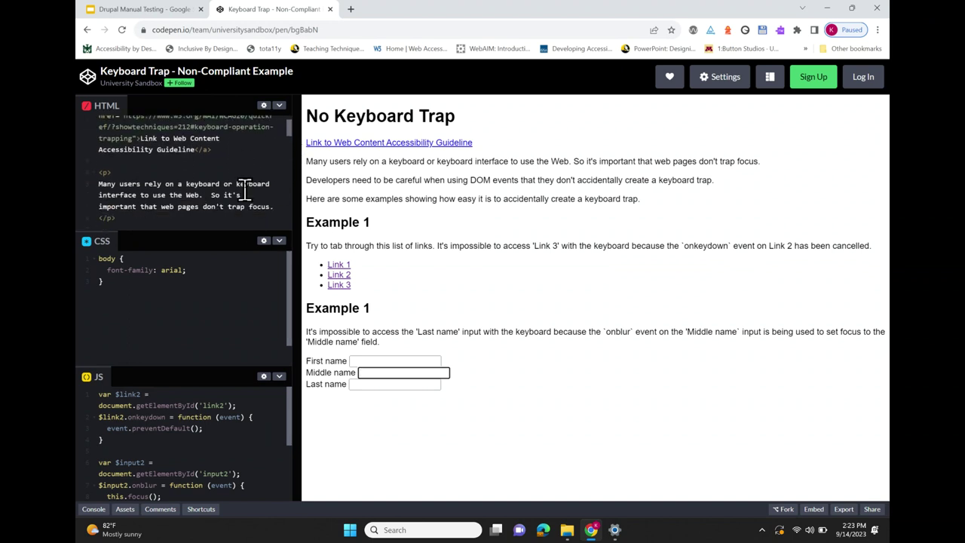
{"action": "scroll", "coordinate": [245, 188], "scroll_direction": "up", "scroll_amount": 3}
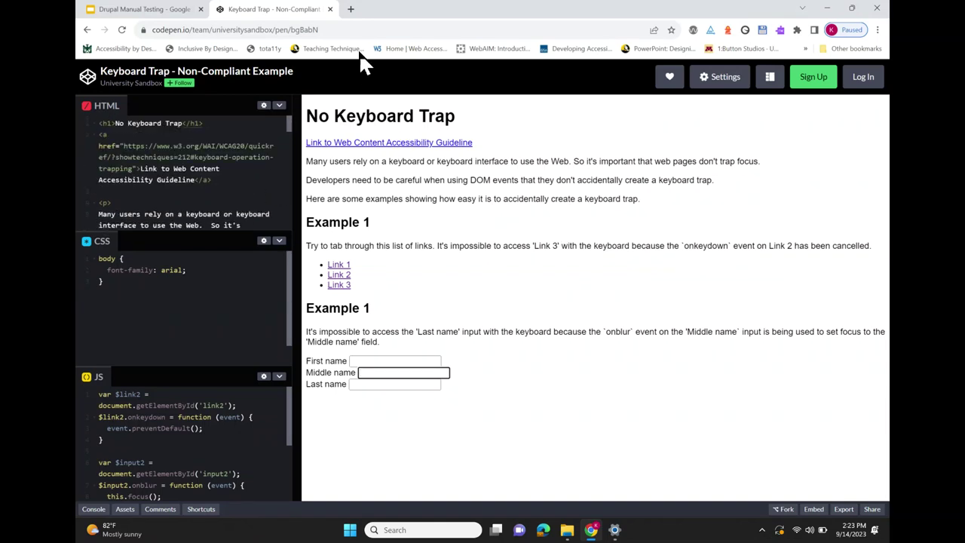
- Close the keyboard trap example and bring up the Deque Focus Indicators and Focus Order Non-compliant Example linked on the Keyboard Demo slide
{"action": "left_click", "coordinate": [329, 9]}
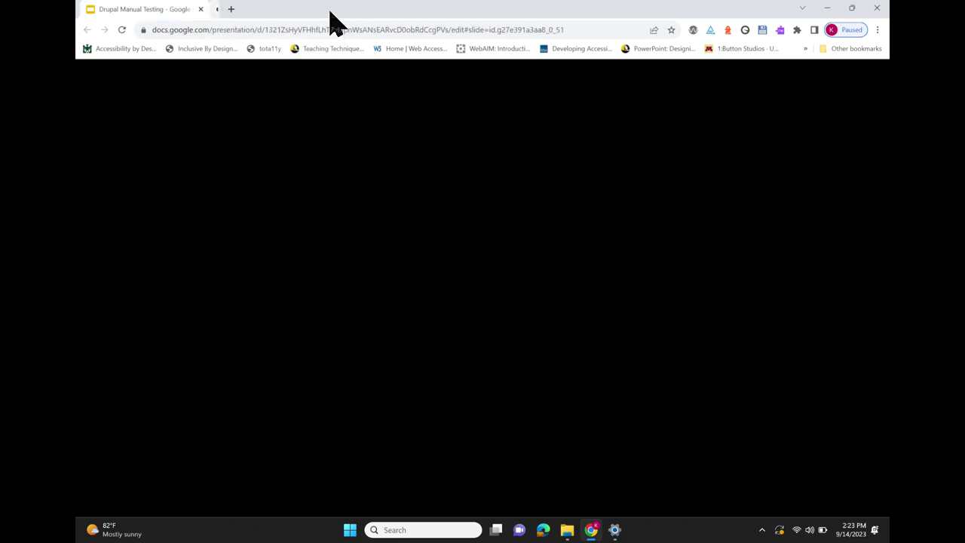
{"action": "left_click_drag", "start_coordinate": [334, 22], "coordinate": [336, 174]}
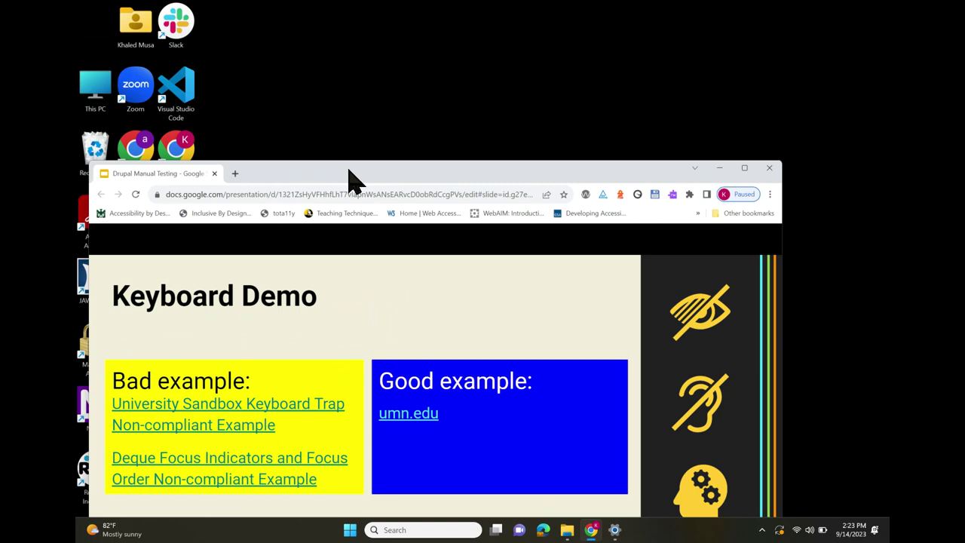
{"action": "double_click", "coordinate": [347, 172]}
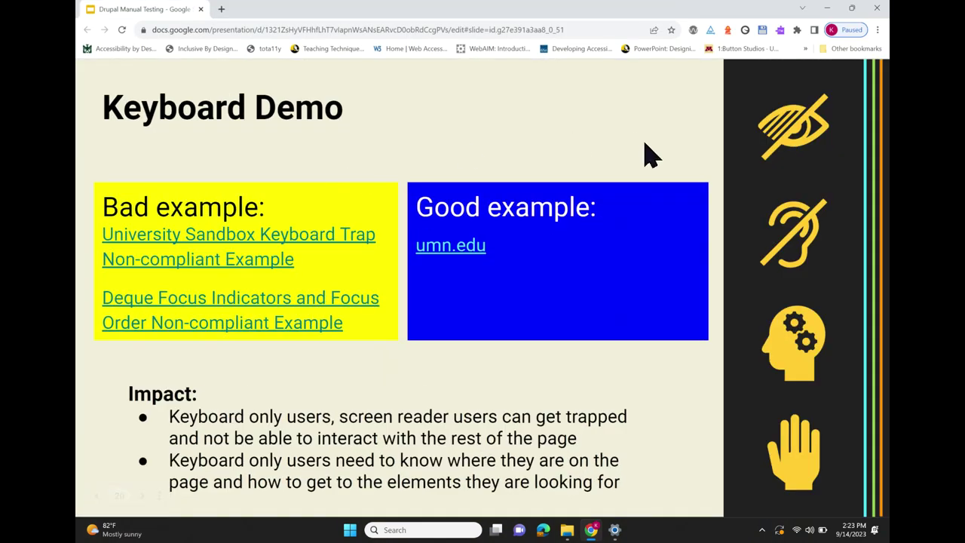
{"action": "left_click", "coordinate": [262, 309]}
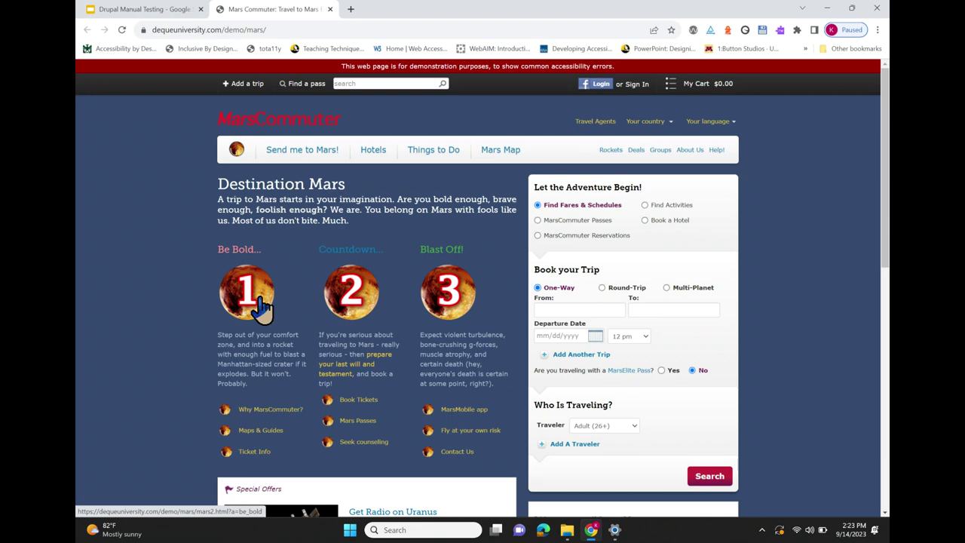
{"action": "left_click", "coordinate": [260, 305]}
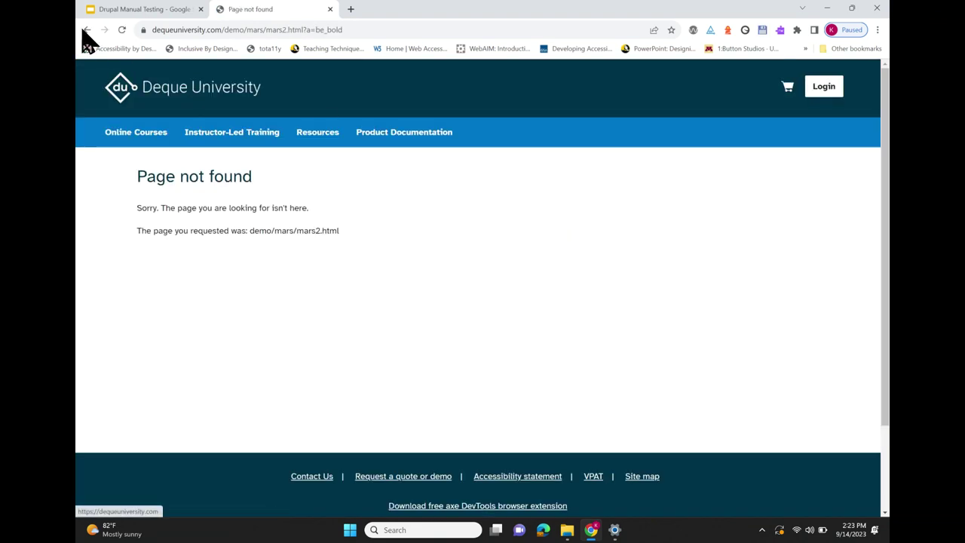
{"action": "left_click", "coordinate": [86, 30]}
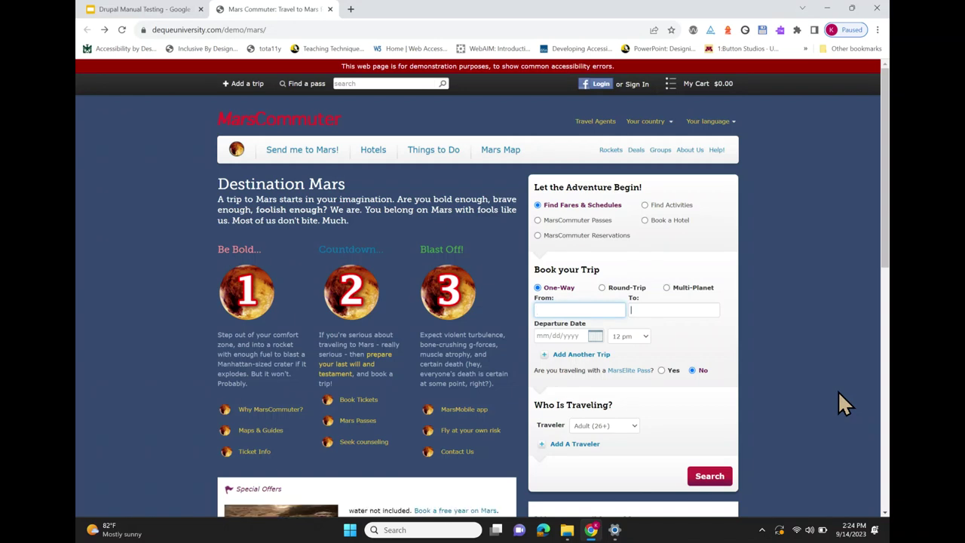
- Check the focus indicators in the Book your Trip form by moving keyboard focus through the To, Departure Date and time fields
{"action": "key", "text": "Tab"}
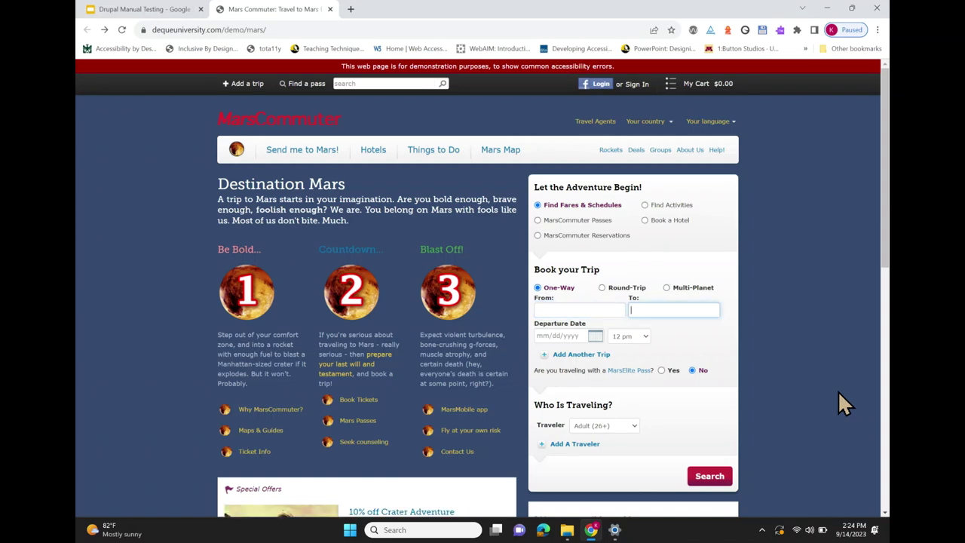
{"action": "key", "text": "Tab"}
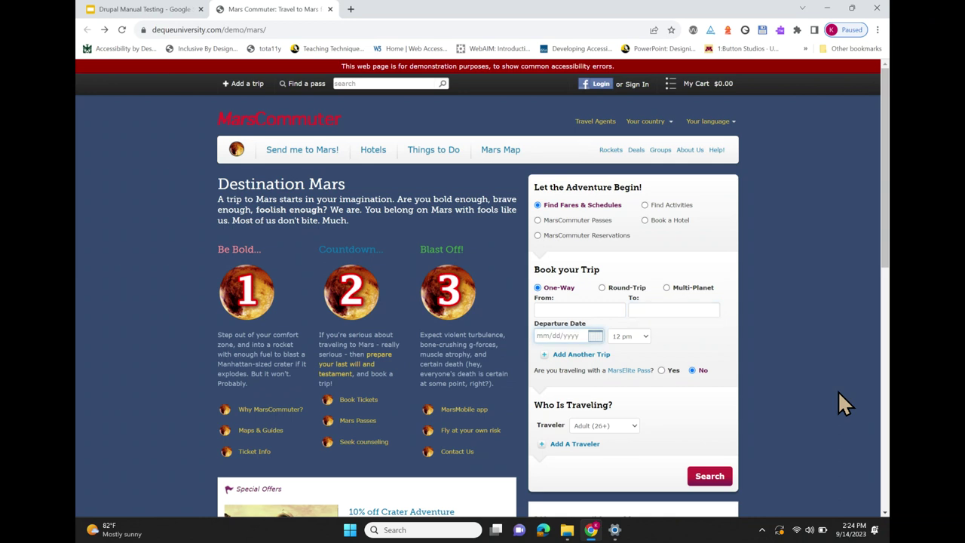
{"action": "key", "text": "Tab"}
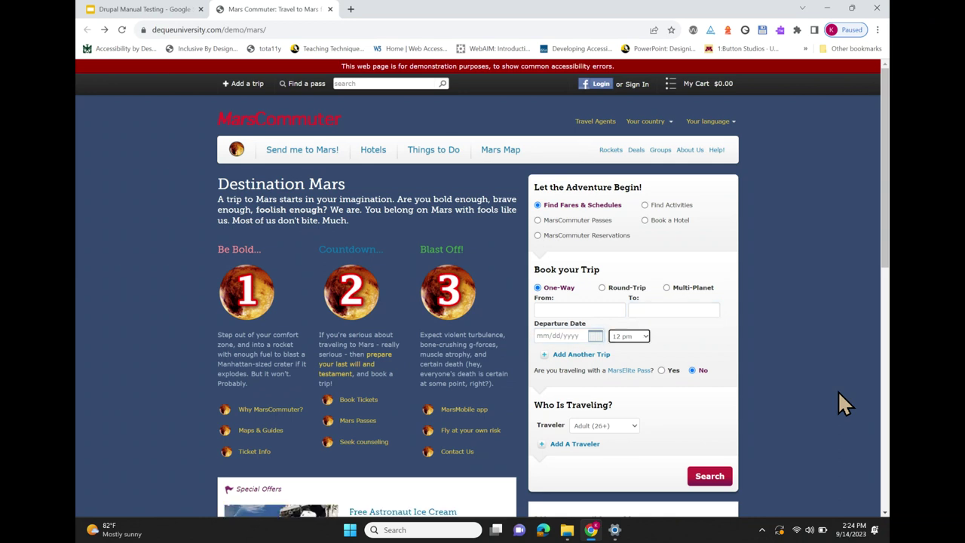
{"action": "key", "text": "shift+Tab"}
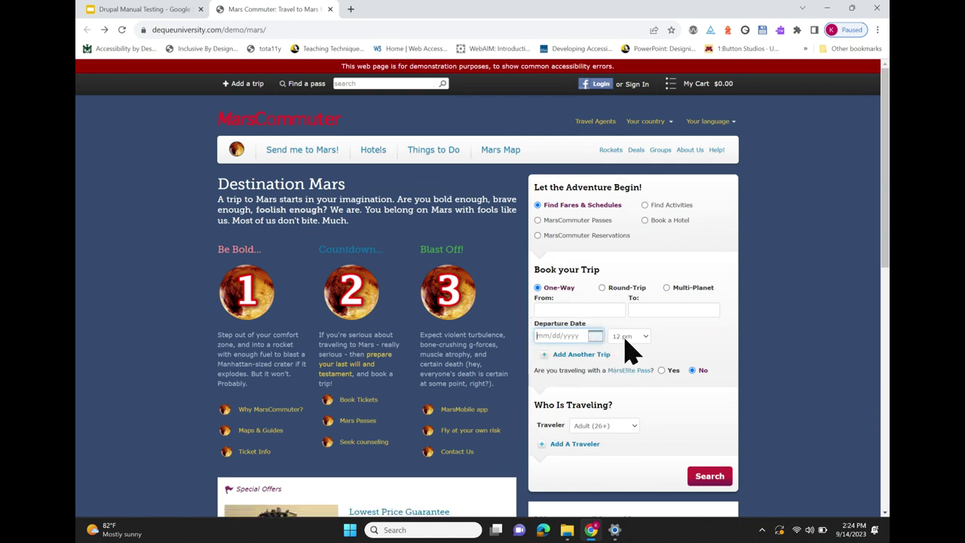
{"action": "key", "text": "Tab"}
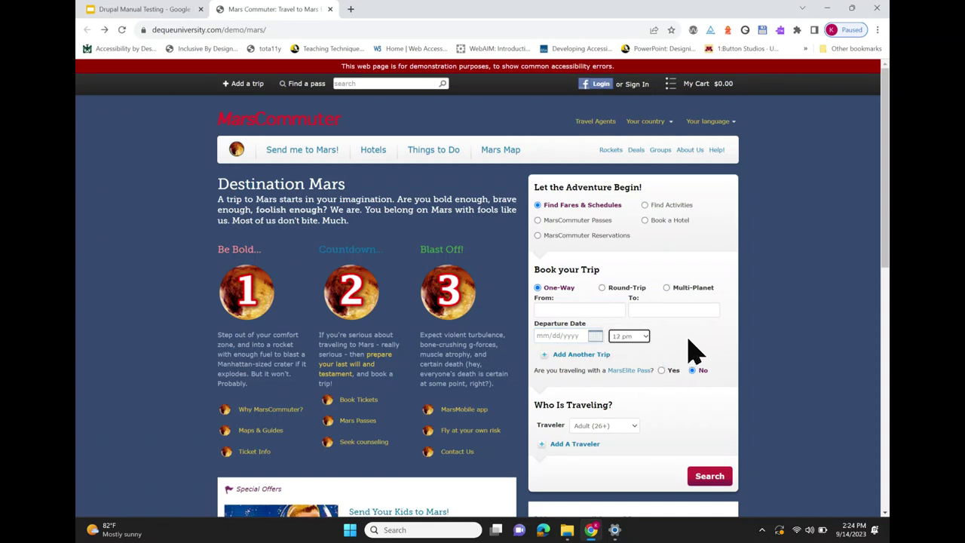
{"action": "key", "text": "Tab"}
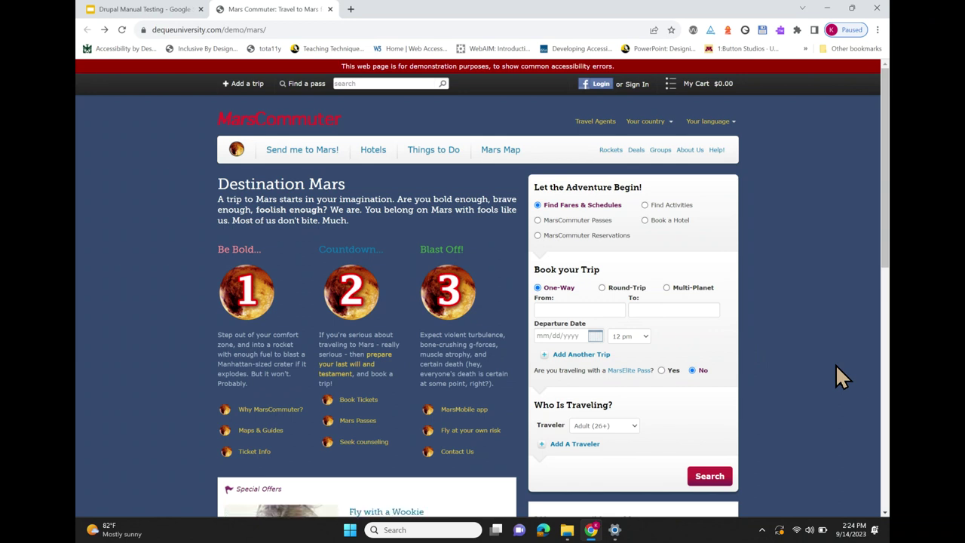
- Check the focus order of the page header from Add a trip through Find a pass, search and Sign In to the MarsCommuter logo
{"action": "key", "text": "Tab"}
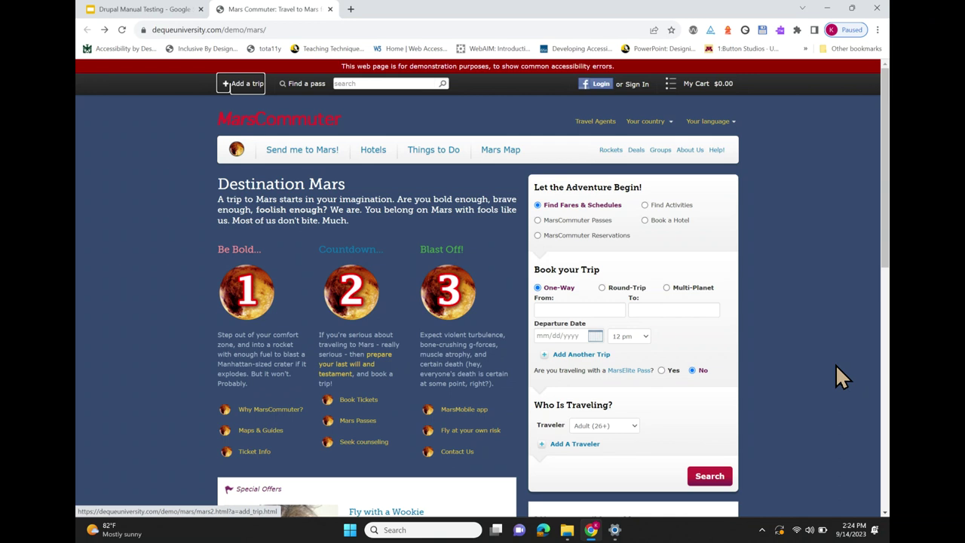
{"action": "key", "text": "Tab"}
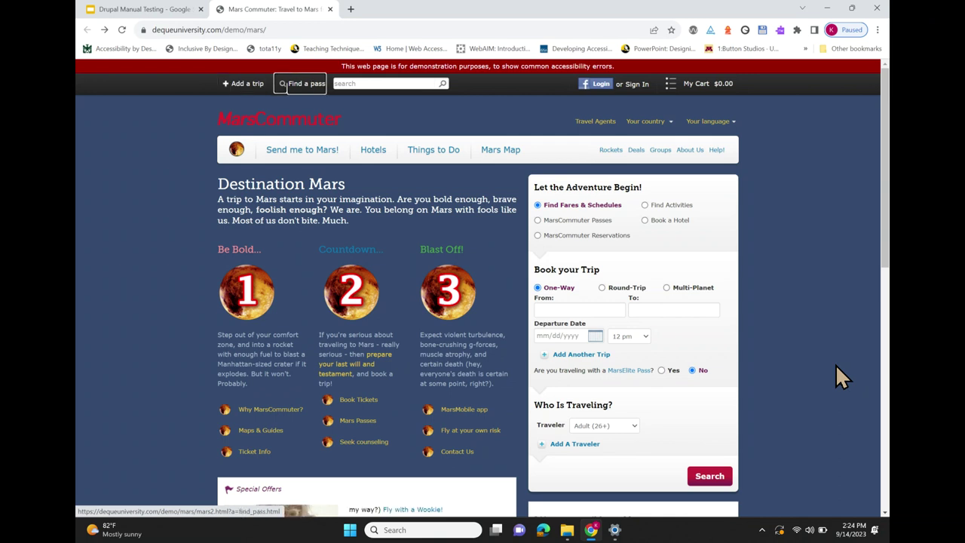
{"action": "key", "text": "Tab"}
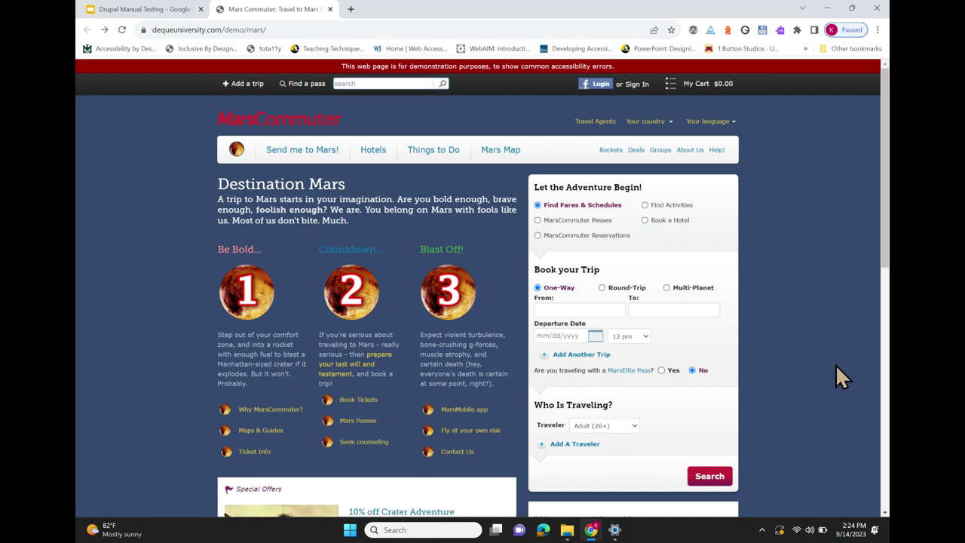
{"action": "key", "text": "Tab"}
{"action": "key", "text": "Tab"}
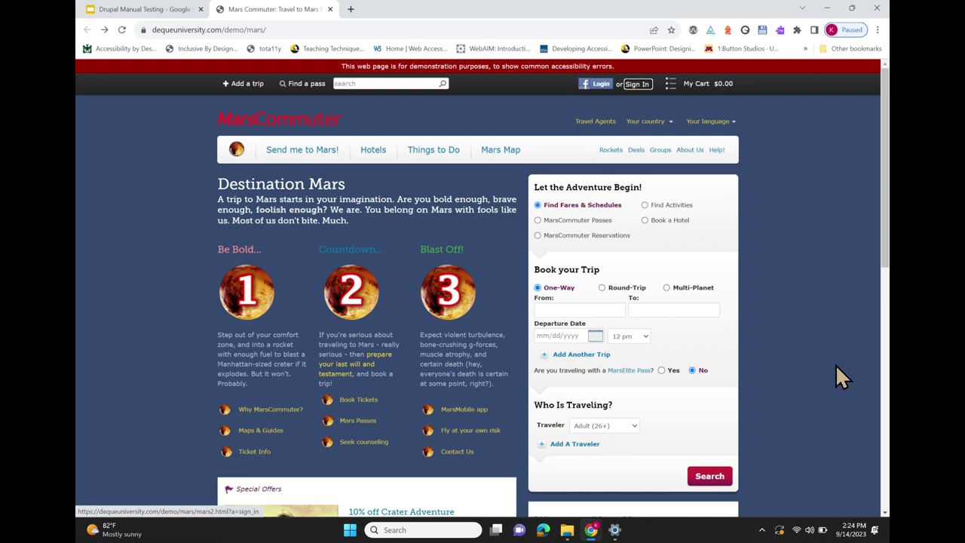
{"action": "key", "text": "Tab"}
{"action": "key", "text": "Tab"}
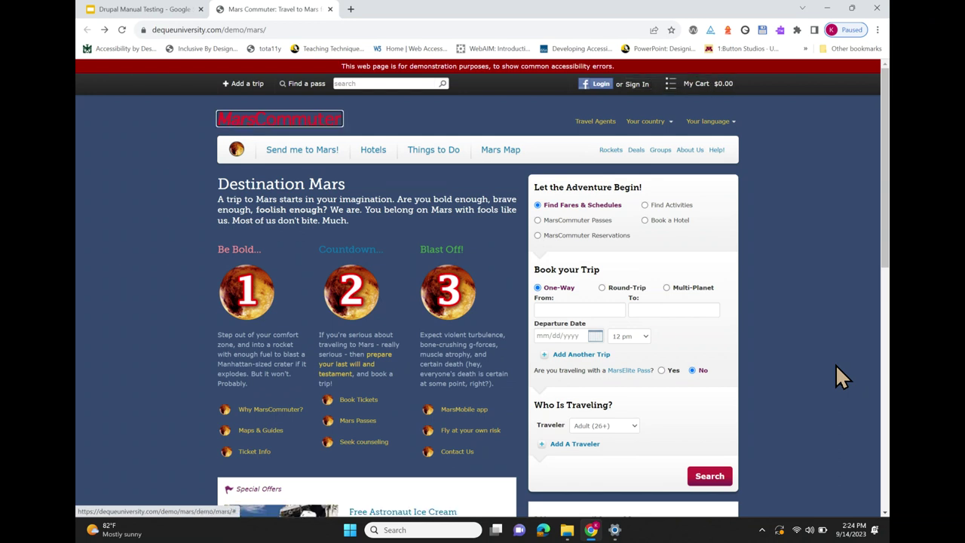
- Check keyboard focus through the Your country and language controls and across the main navigation bar as far as Rockets
{"action": "key", "text": "Tab"}
{"action": "key", "text": "Tab"}
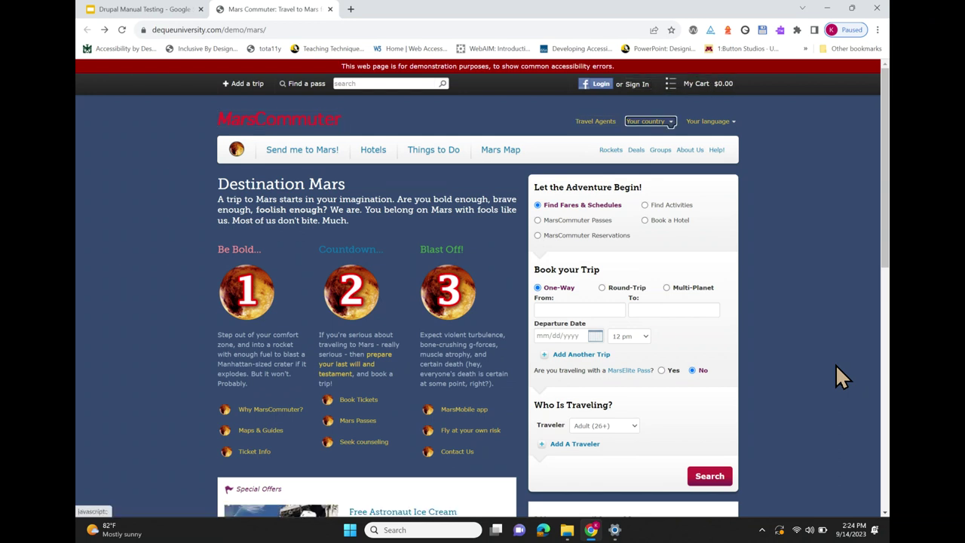
{"action": "key", "text": "Tab"}
{"action": "key", "text": "Tab"}
{"action": "key", "text": "Tab"}
{"action": "key", "text": "Tab"}
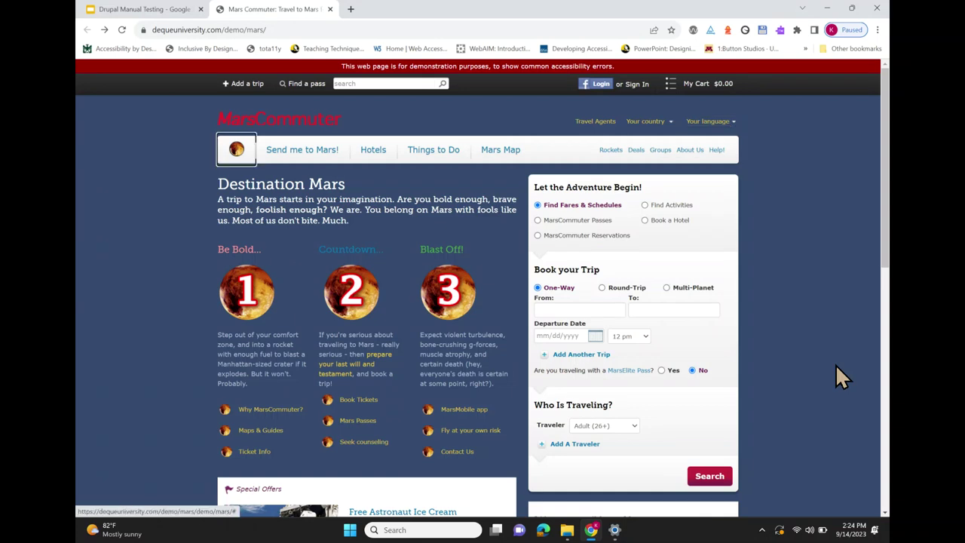
{"action": "key", "text": "Tab"}
{"action": "key", "text": "Tab"}
{"action": "key", "text": "Tab"}
{"action": "key", "text": "Tab"}
{"action": "key", "text": "Tab"}
{"action": "key", "text": "Tab"}
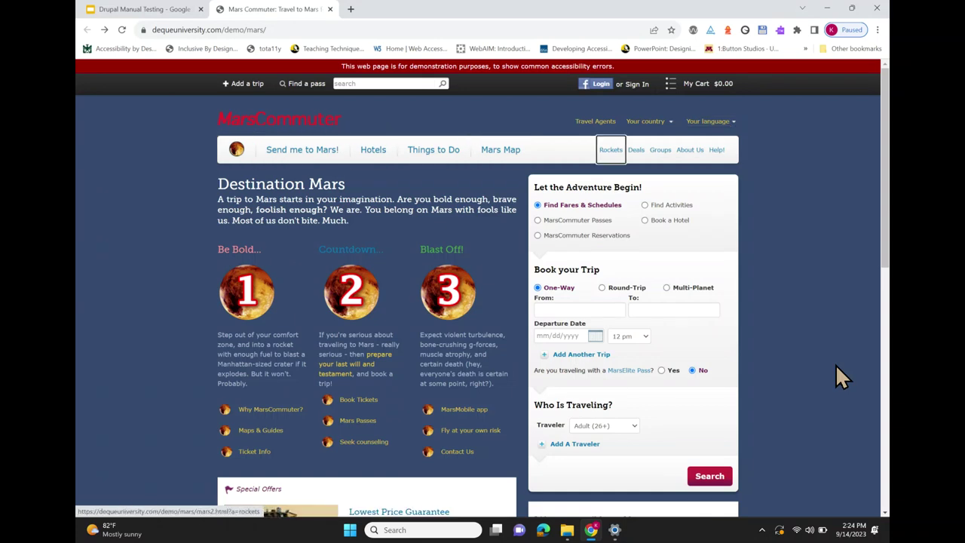
- Move keyboard focus past the remaining navigation links to the Why MarsCommuter? link under Be Bold
{"action": "key", "text": "Tab"}
{"action": "key", "text": "Tab"}
{"action": "key", "text": "Tab"}
{"action": "key", "text": "Tab"}
{"action": "key", "text": "Tab"}
{"action": "key", "text": "Tab"}
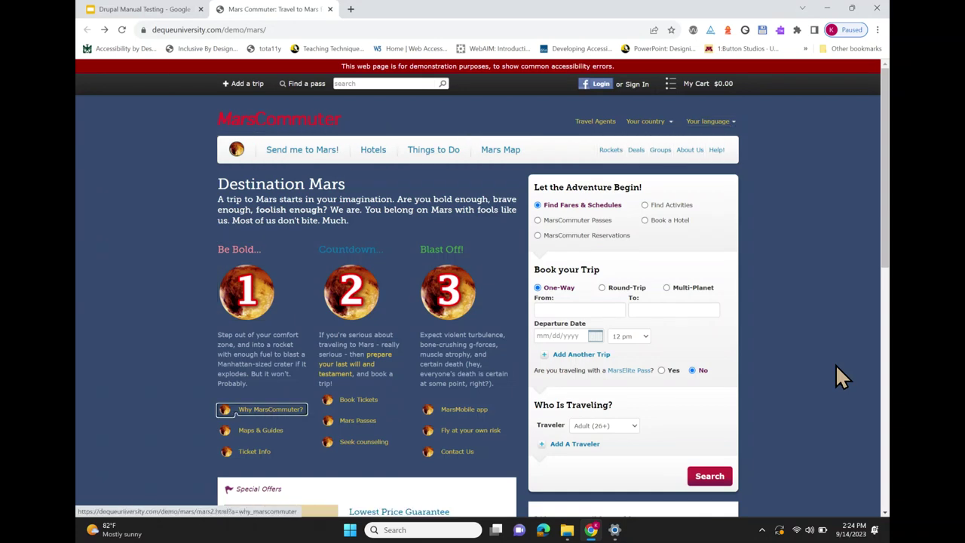
- Check the focus order through the Be Bold, Countdown and Blast Off! links as far as Fly at your own risk
{"action": "key", "text": "Tab"}
{"action": "key", "text": "Tab"}
{"action": "key", "text": "Tab"}
{"action": "key", "text": "Tab"}
{"action": "key", "text": "Tab"}
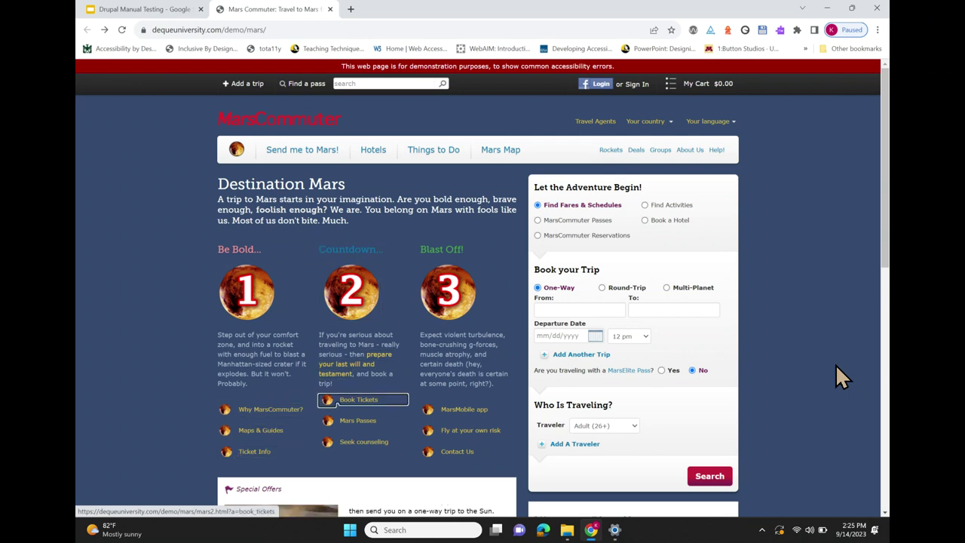
{"action": "key", "text": "Tab"}
{"action": "key", "text": "Tab"}
{"action": "key", "text": "Tab"}
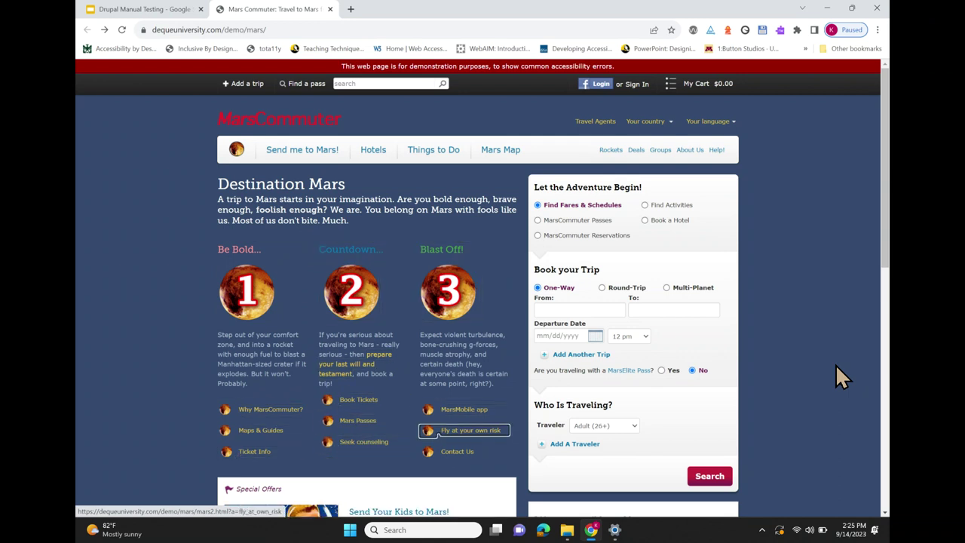
- Move keyboard focus past the Blast Off! links into Special Offers, as far as the Fly with a Wookie! link
{"action": "key", "text": "Tab"}
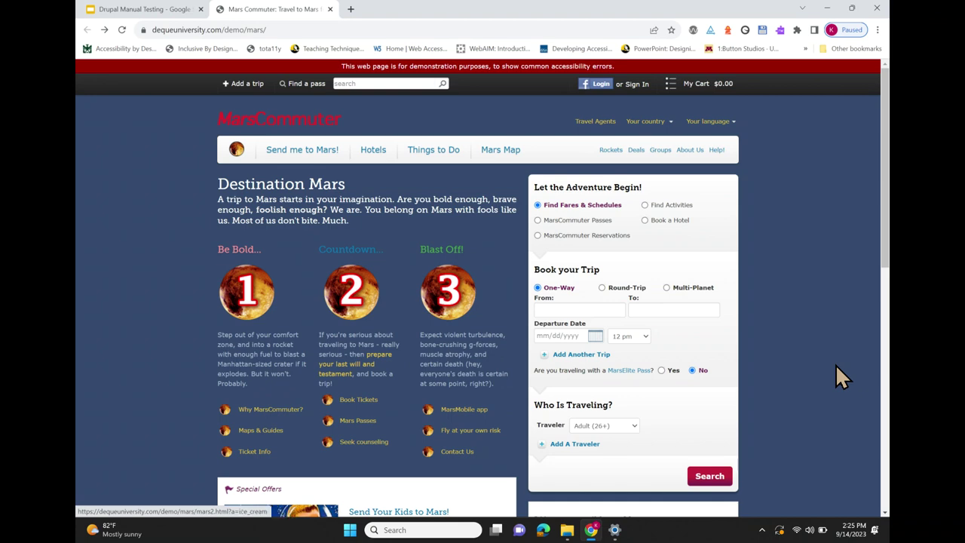
{"action": "key", "text": "Tab"}
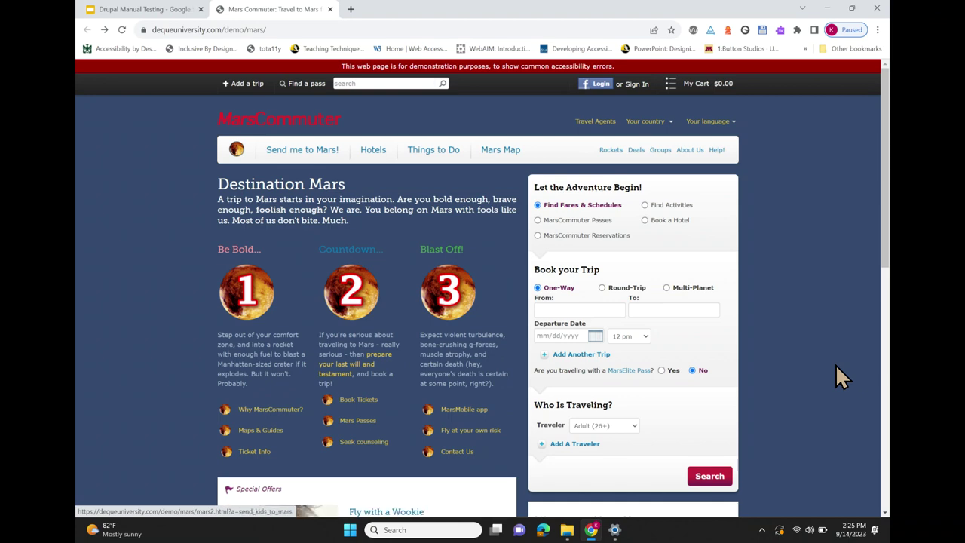
{"action": "key", "text": "Tab"}
{"action": "key", "text": "Tab"}
{"action": "key", "text": "Tab"}
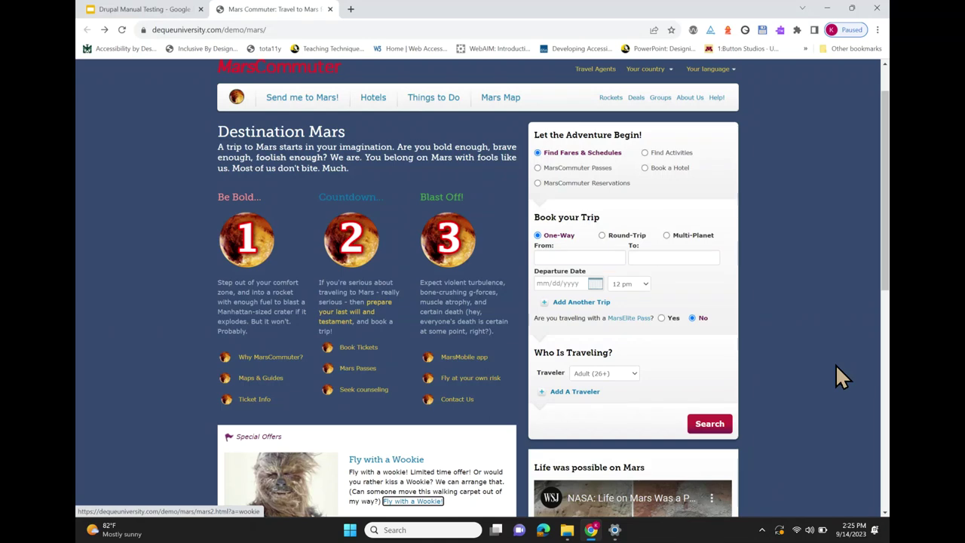
- Check keyboard focus through the rotating Special Offers list as far as the Book a free year on Mars link
{"action": "key", "text": "Tab"}
{"action": "key", "text": "Tab"}
{"action": "key", "text": "Tab"}
{"action": "key", "text": "Tab"}
{"action": "key", "text": "Tab"}
{"action": "key", "text": "Tab"}
{"action": "key", "text": "Tab"}
{"action": "key", "text": "Tab"}
{"action": "key", "text": "Tab"}
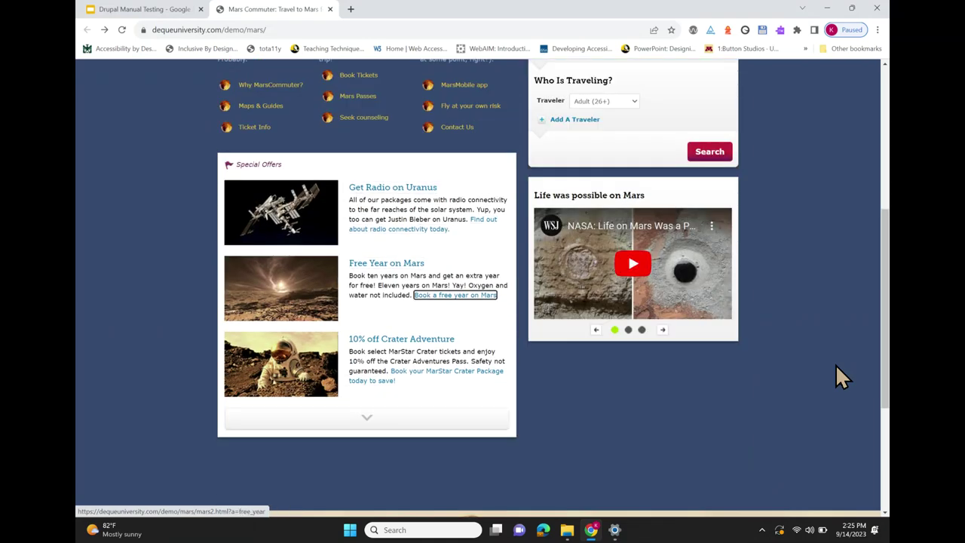
- Continue the focus order check in Special Offers to the Free Astronaut Ice Cream heading link
{"action": "key", "text": "Tab"}
{"action": "key", "text": "Tab"}
{"action": "key", "text": "Tab"}
{"action": "key", "text": "Tab"}
{"action": "key", "text": "Tab"}
{"action": "key", "text": "Tab"}
{"action": "key", "text": "Tab"}
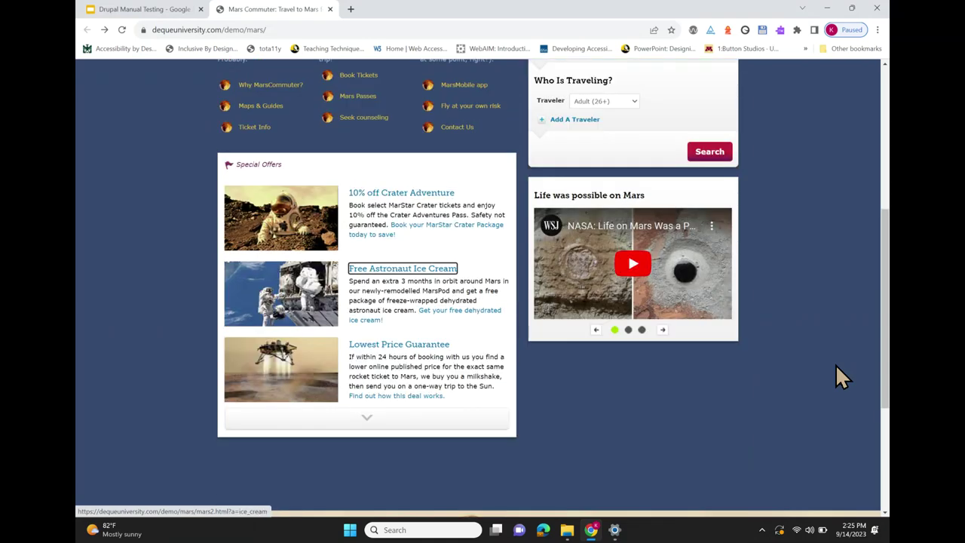
- Check the focus indicators from the Send your kids to mars link to the Get Radio on Uranus heading link
{"action": "key", "text": "Tab"}
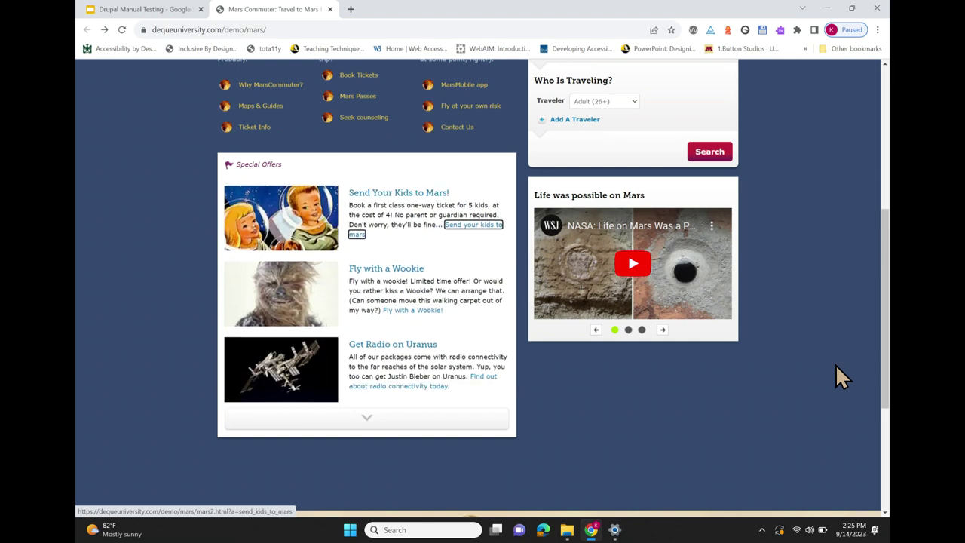
{"action": "key", "text": "Tab"}
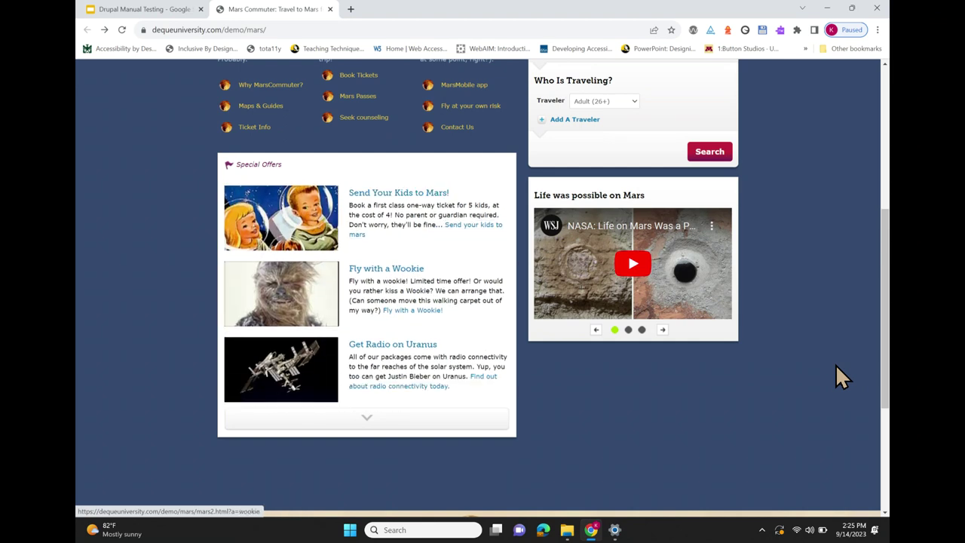
{"action": "key", "text": "Tab"}
{"action": "key", "text": "Tab"}
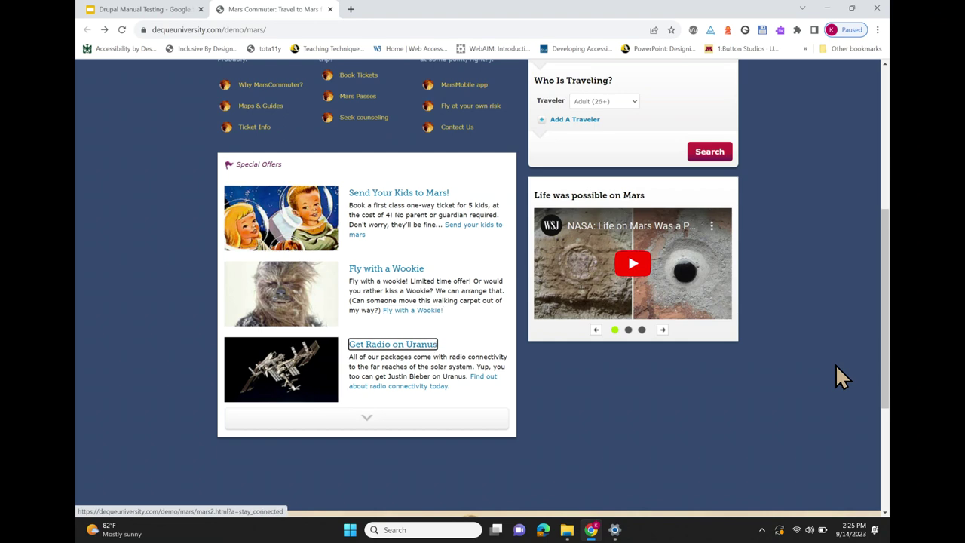
- Move keyboard focus through the scrolling offers to the Book your MarStar Crater Package today to save! link
{"action": "key", "text": "Tab"}
{"action": "key", "text": "Tab"}
{"action": "key", "text": "Tab"}
{"action": "key", "text": "Tab"}
{"action": "key", "text": "Tab"}
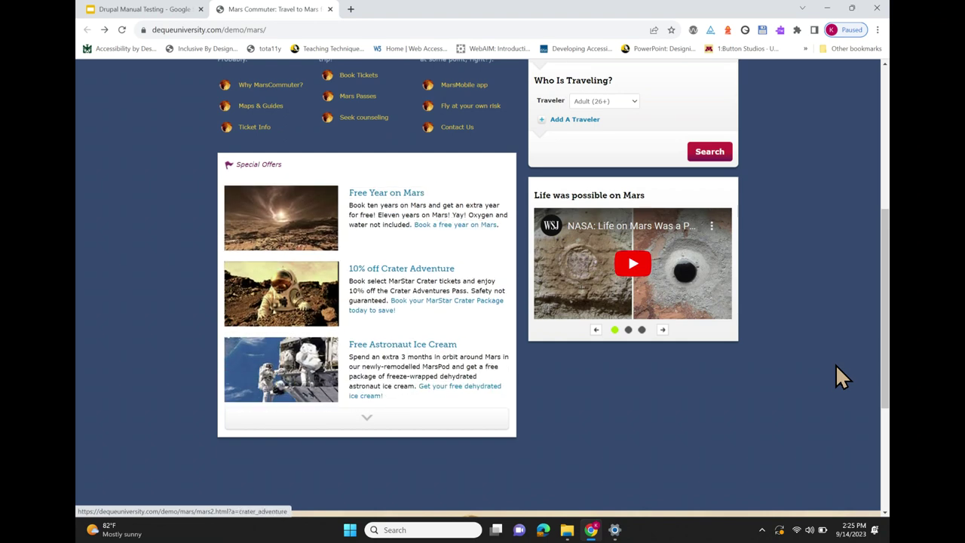
{"action": "key", "text": "Tab"}
{"action": "key", "text": "Tab"}
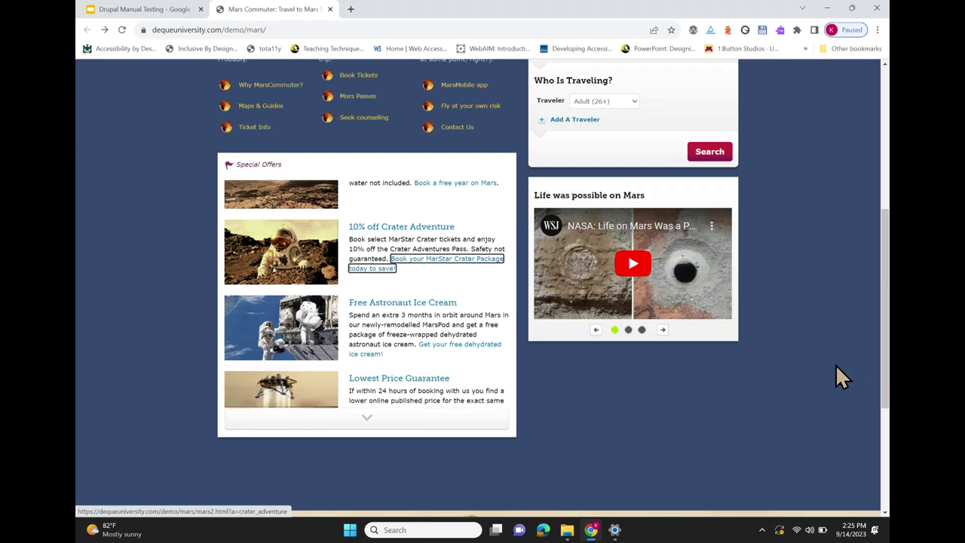
- Check the focus order from the ice cream offer to the Send Your Kids to Mars! heading link
{"action": "key", "text": "Tab"}
{"action": "key", "text": "Tab"}
{"action": "key", "text": "Tab"}
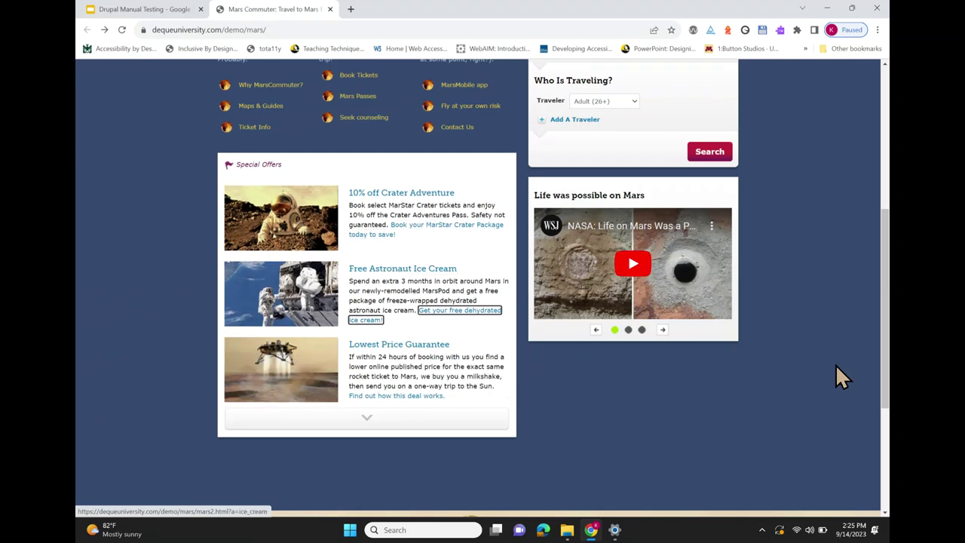
{"action": "key", "text": "Tab"}
{"action": "key", "text": "Tab"}
{"action": "key", "text": "Tab"}
{"action": "key", "text": "Tab"}
{"action": "key", "text": "Tab"}
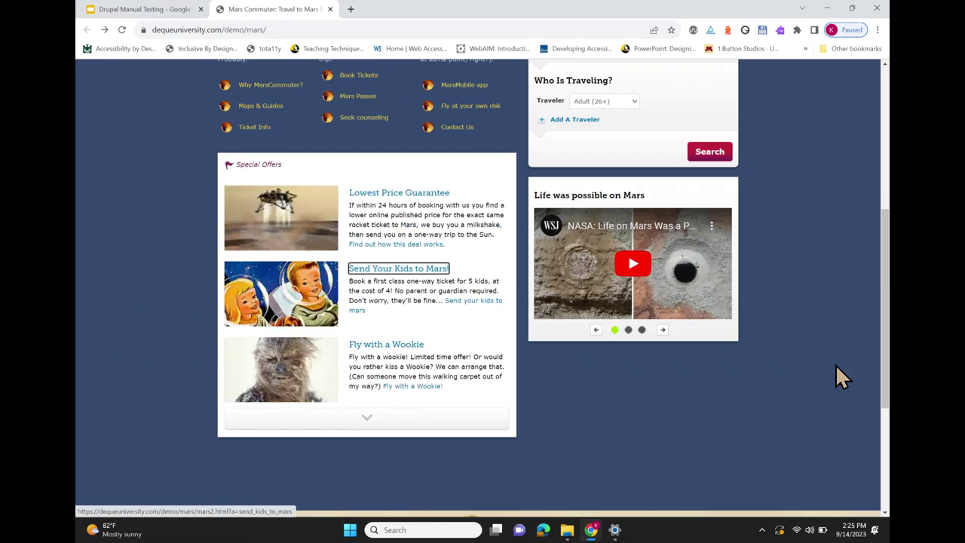
- Move keyboard focus through the remaining special offers to the Find out about radio connectivity today link
{"action": "key", "text": "Tab"}
{"action": "key", "text": "Tab"}
{"action": "key", "text": "Tab"}
{"action": "key", "text": "Tab"}
{"action": "key", "text": "Tab"}
{"action": "key", "text": "Tab"}
{"action": "key", "text": "Tab"}
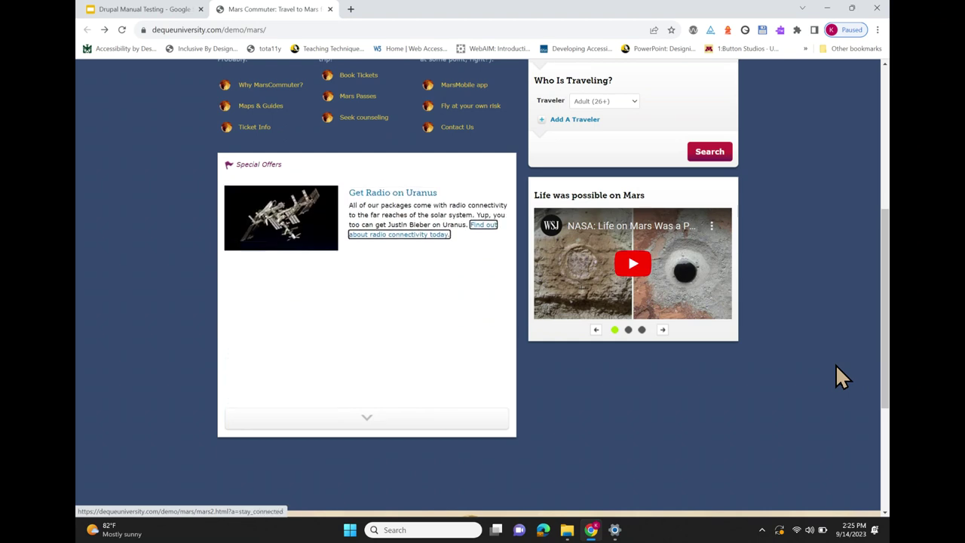
- Check where focus goes after Special Offers, from Find Fares & Schedules into the booking form's MarsElite Pass options
{"action": "key", "text": "Tab"}
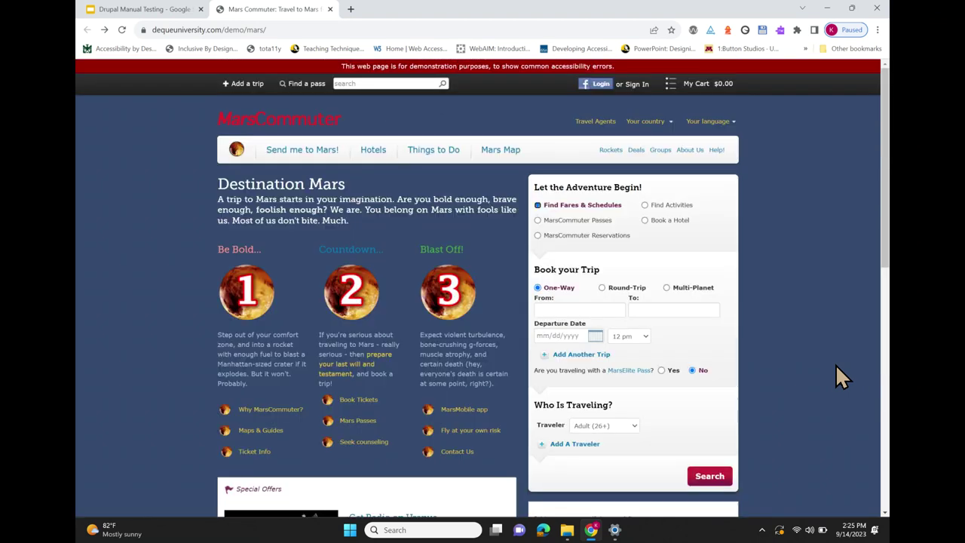
{"action": "key", "text": "shift+Tab"}
{"action": "key", "text": "Tab"}
{"action": "key", "text": "Tab"}
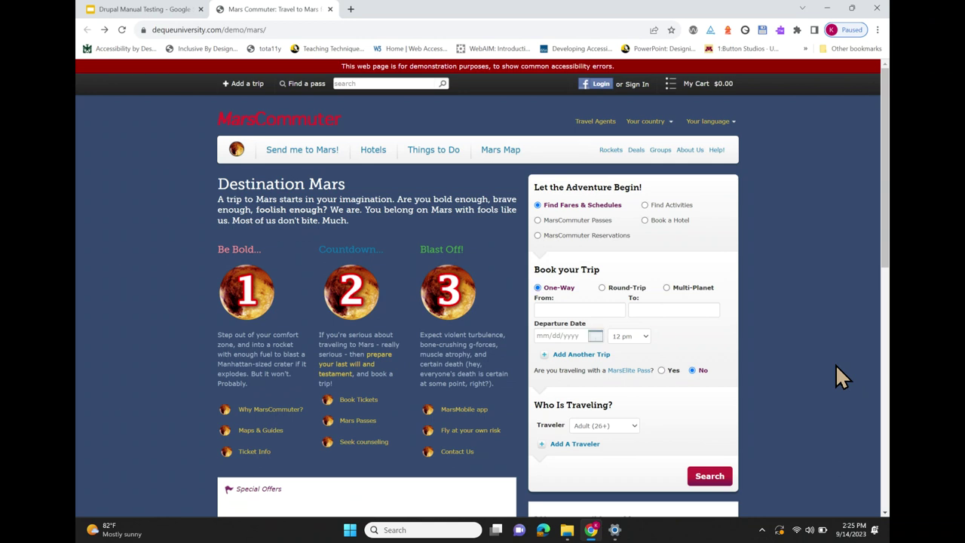
{"action": "key", "text": "Tab"}
{"action": "scroll", "coordinate": [831, 358], "scroll_direction": "down", "scroll_amount": 1}
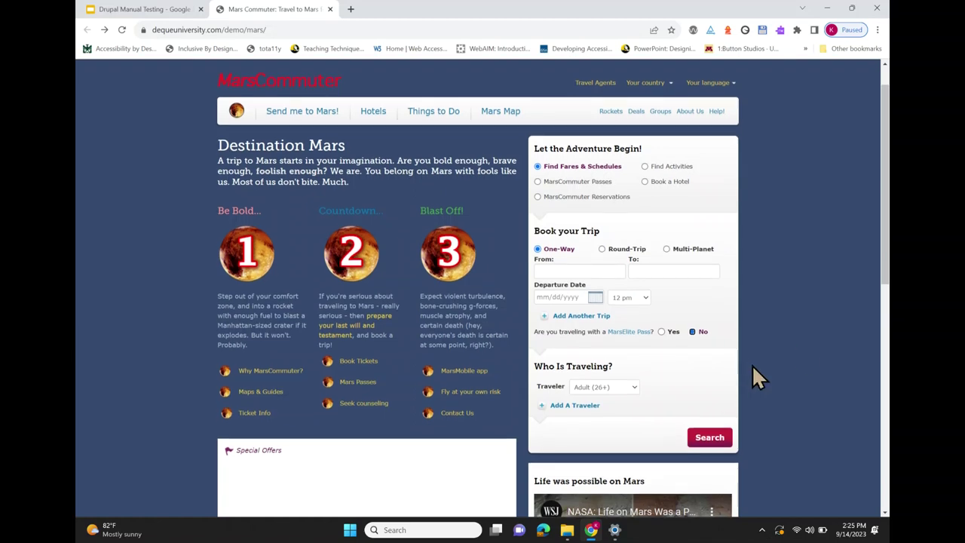
{"action": "scroll", "coordinate": [752, 364], "scroll_direction": "up", "scroll_amount": 1}
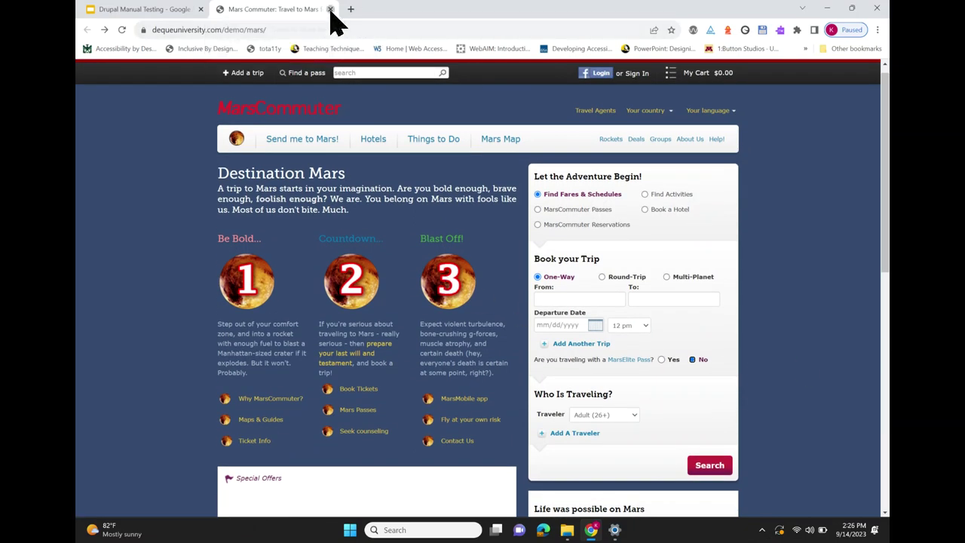
- Close the Mars Commuter page and open the University of Minnesota Twin Cities site from the presentation
{"action": "left_click", "coordinate": [331, 9]}
{"action": "left_click", "coordinate": [451, 246]}
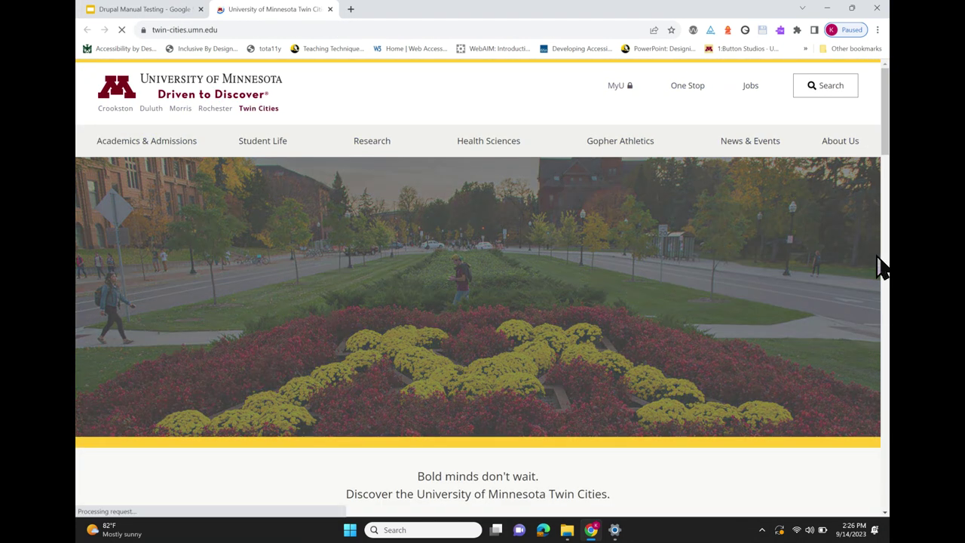
- Check keyboard focus from the Skip to main content link through the campus links from Crookston to Twin Cities
{"action": "key", "text": "Tab"}
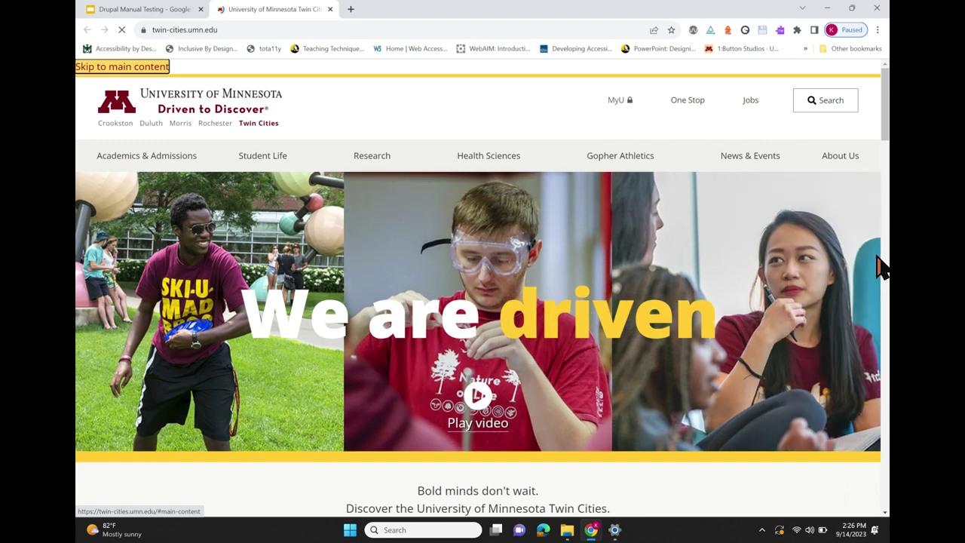
{"action": "key", "text": "Tab"}
{"action": "key", "text": "Tab"}
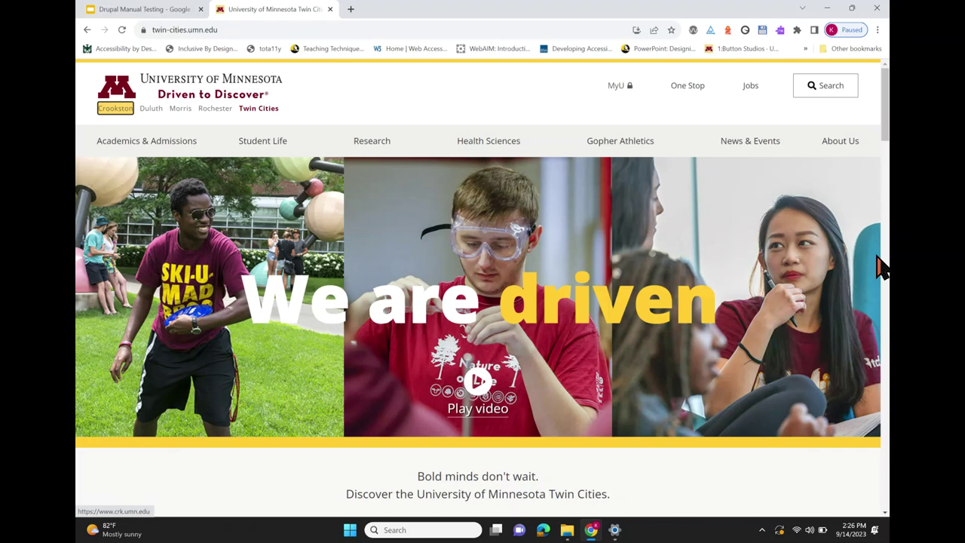
{"action": "key", "text": "Tab"}
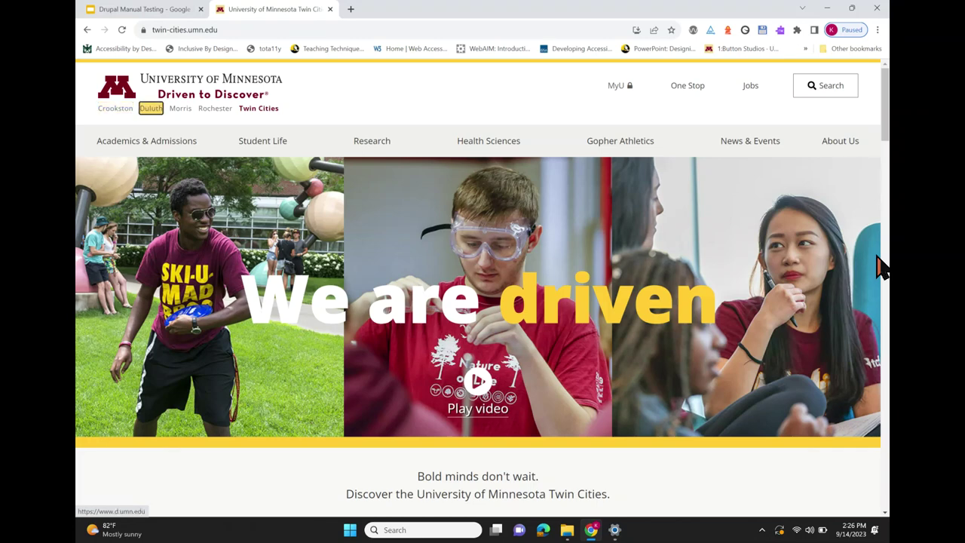
{"action": "key", "text": "Tab"}
{"action": "key", "text": "Tab"}
{"action": "key", "text": "Tab"}
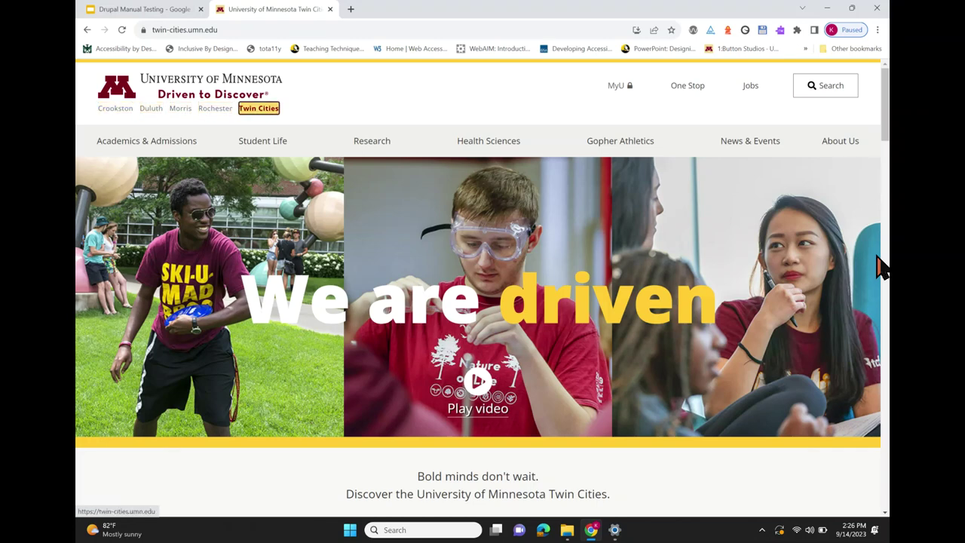
- Check the focus indicators on the header's MyU, One Stop, Jobs and Search controls
{"action": "key", "text": "Tab"}
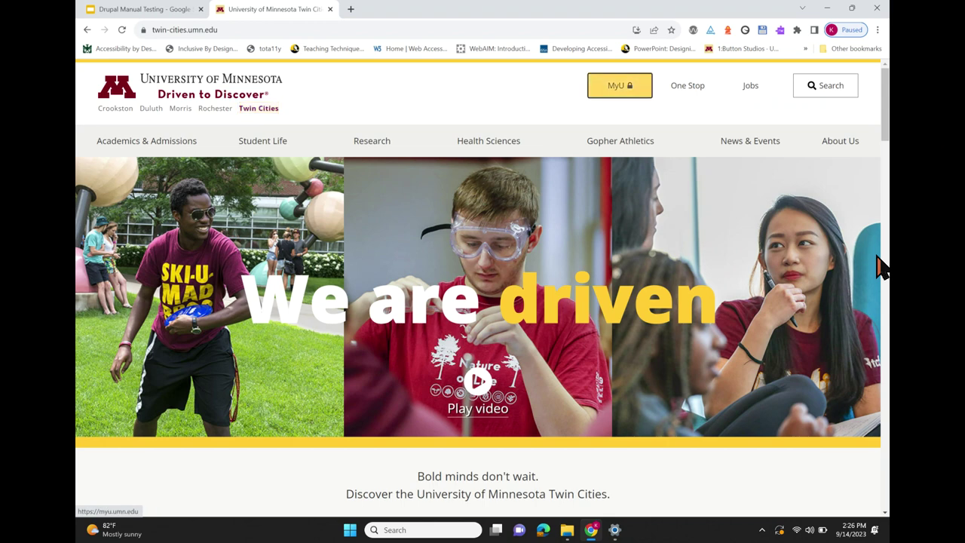
{"action": "key", "text": "Tab"}
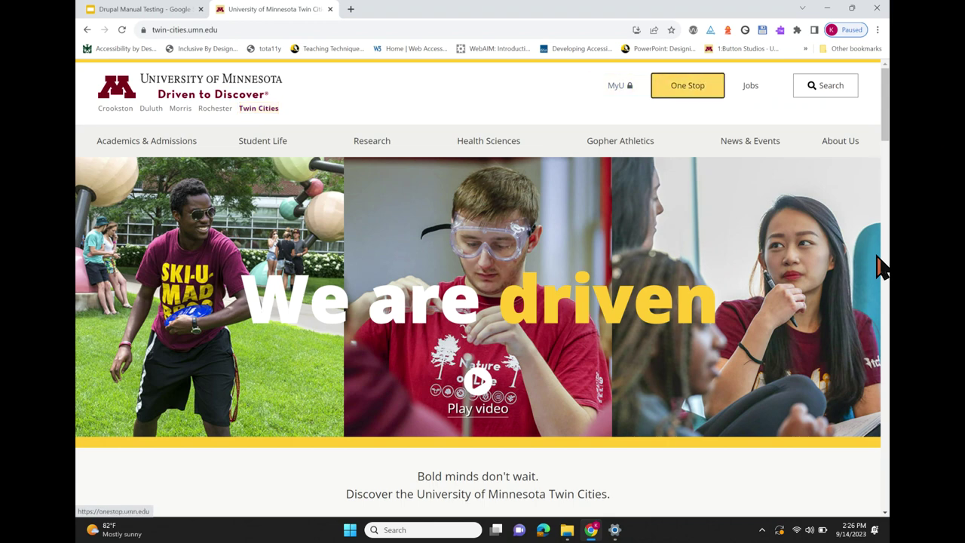
{"action": "key", "text": "Tab"}
{"action": "key", "text": "Tab"}
- Check the focus order across the main navigation from Academics & Admissions to About Us
{"action": "key", "text": "Tab"}
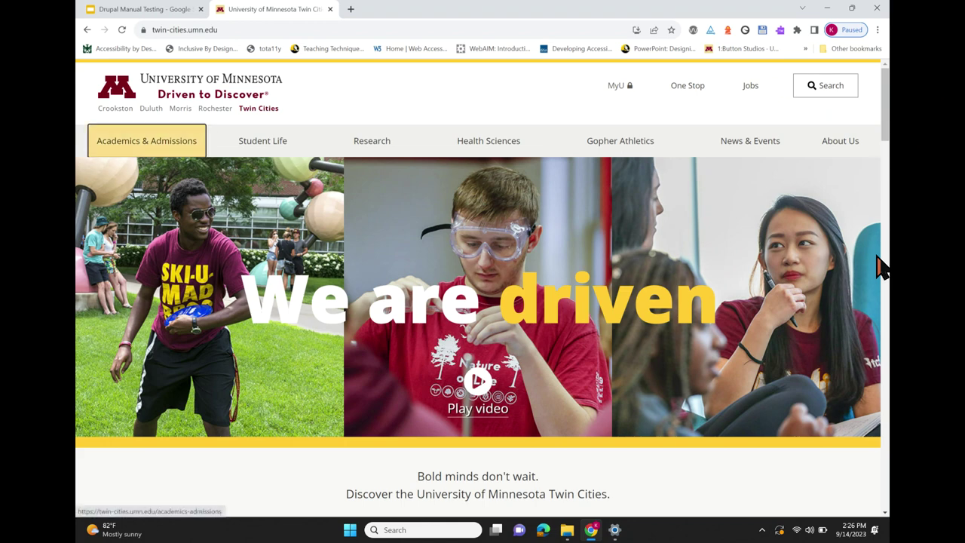
{"action": "key", "text": "Tab"}
{"action": "key", "text": "Tab"}
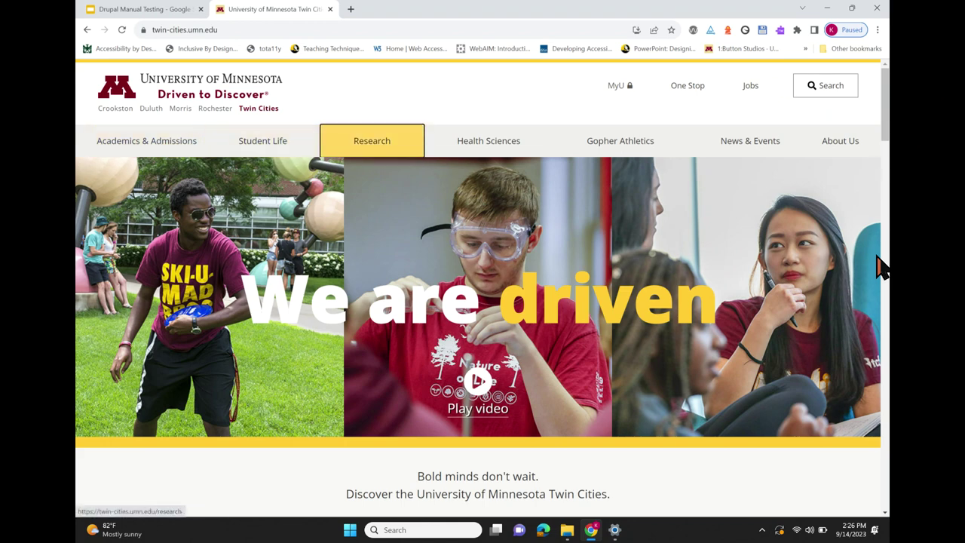
{"action": "key", "text": "Tab"}
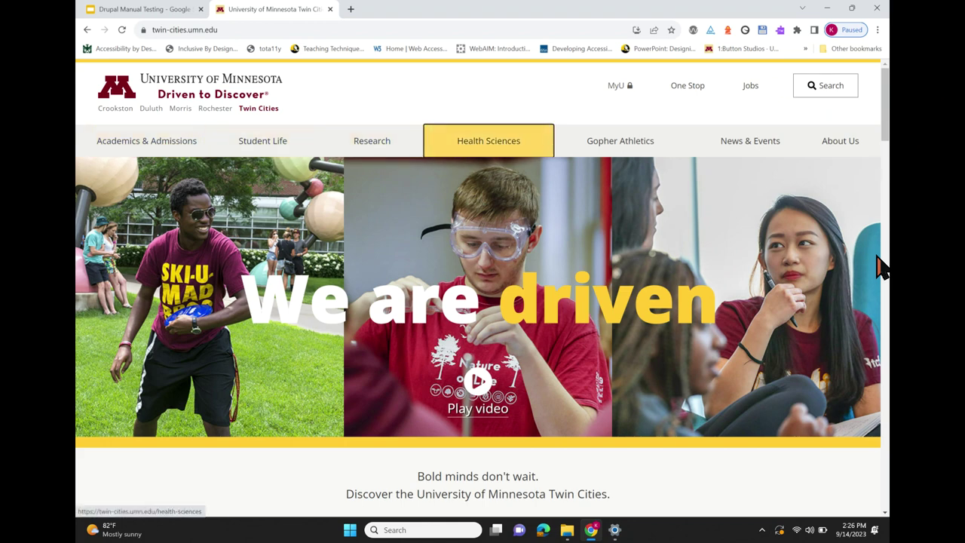
{"action": "key", "text": "Tab"}
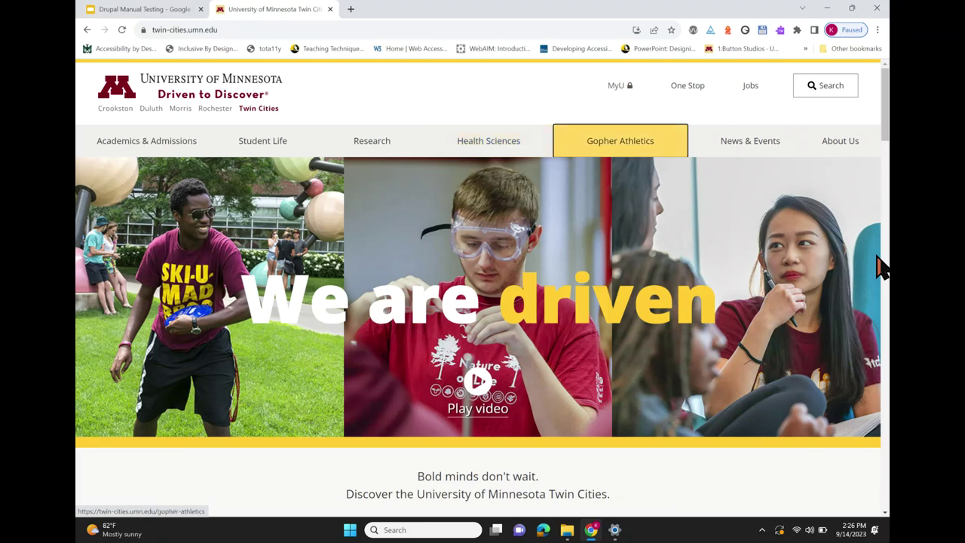
{"action": "key", "text": "Tab"}
{"action": "key", "text": "Tab"}
- Move keyboard focus from Play video through the Visit, Apply and Student Life buttons to the What will you study? field
{"action": "key", "text": "Tab"}
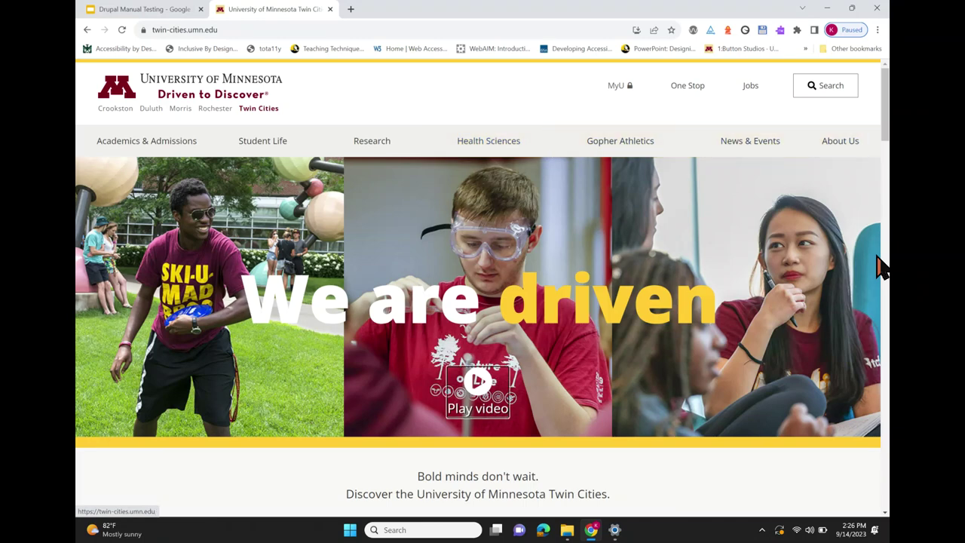
{"action": "key", "text": "Tab"}
{"action": "key", "text": "Tab"}
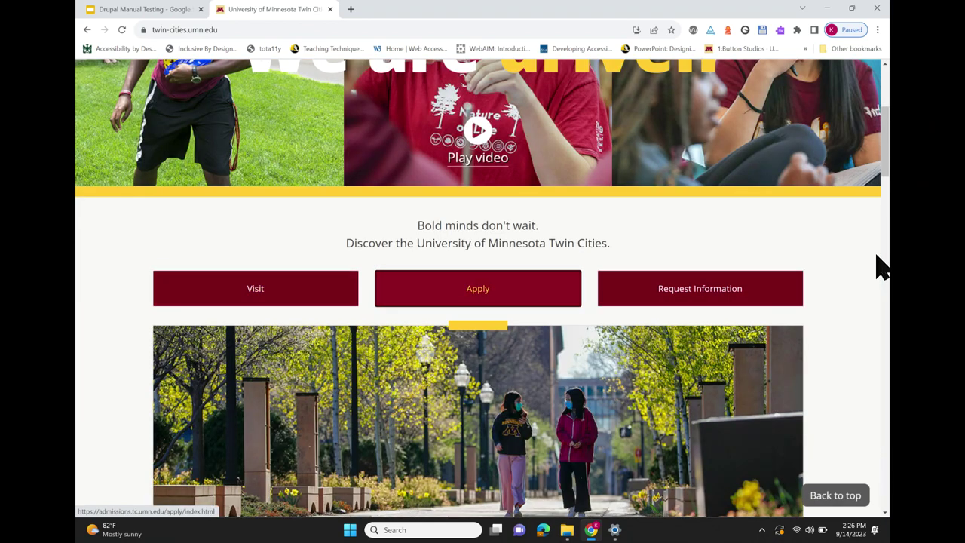
{"action": "key", "text": "Tab"}
{"action": "key", "text": "Tab"}
{"action": "key", "text": "Tab"}
{"action": "key", "text": "Tab"}
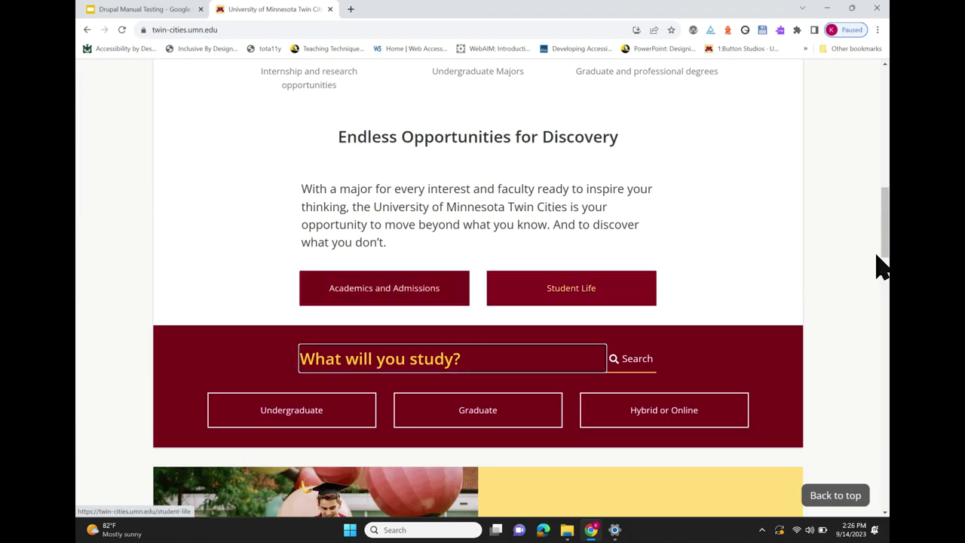
- Check keyboard focus through the study search options and onward to the performing artist story under News
{"action": "key", "text": "Tab"}
{"action": "key", "text": "Tab"}
{"action": "key", "text": "Tab"}
{"action": "key", "text": "Tab"}
{"action": "key", "text": "Tab"}
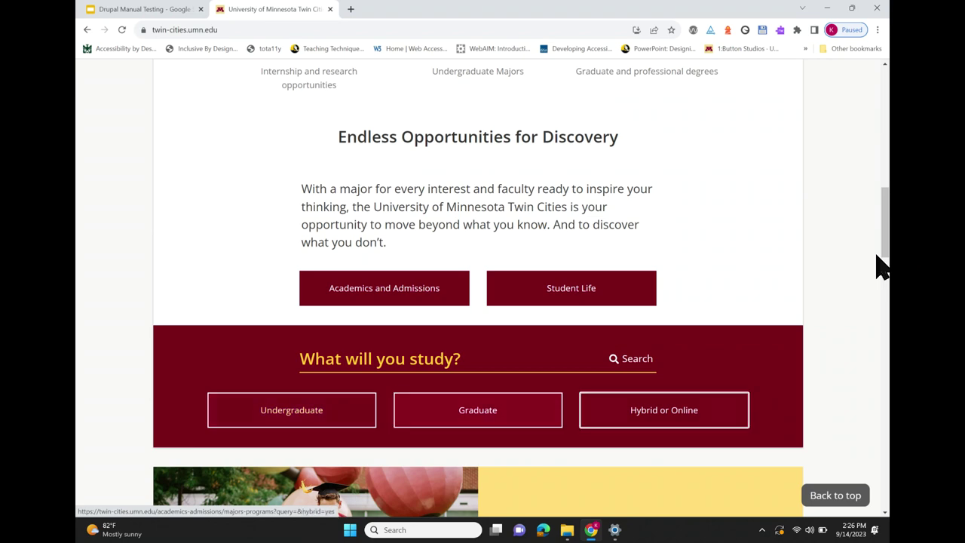
{"action": "key", "text": "Tab"}
{"action": "key", "text": "Tab"}
{"action": "key", "text": "Tab"}
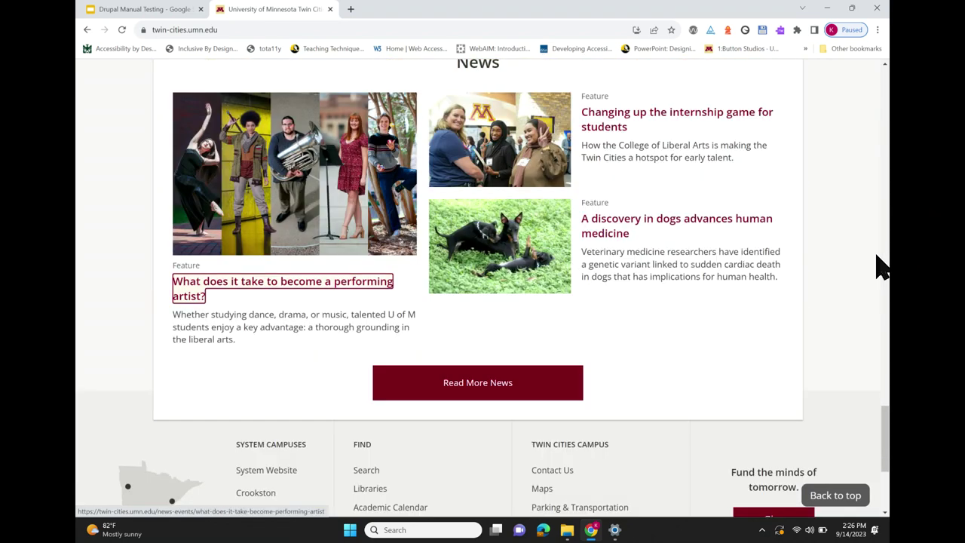
- Check keyboard focus from Read More News through the campus map to the Crookston footer link, and close the University of Minnesota site
{"action": "key", "text": "Tab"}
{"action": "key", "text": "Tab"}
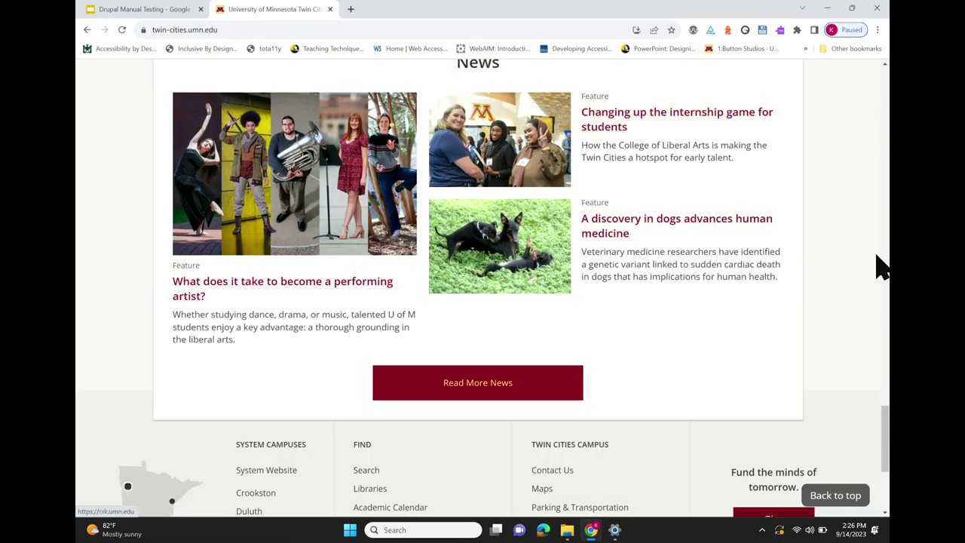
{"action": "key", "text": "Tab"}
{"action": "key", "text": "Tab"}
{"action": "key", "text": "Tab"}
{"action": "key", "text": "Tab"}
{"action": "key", "text": "Tab"}
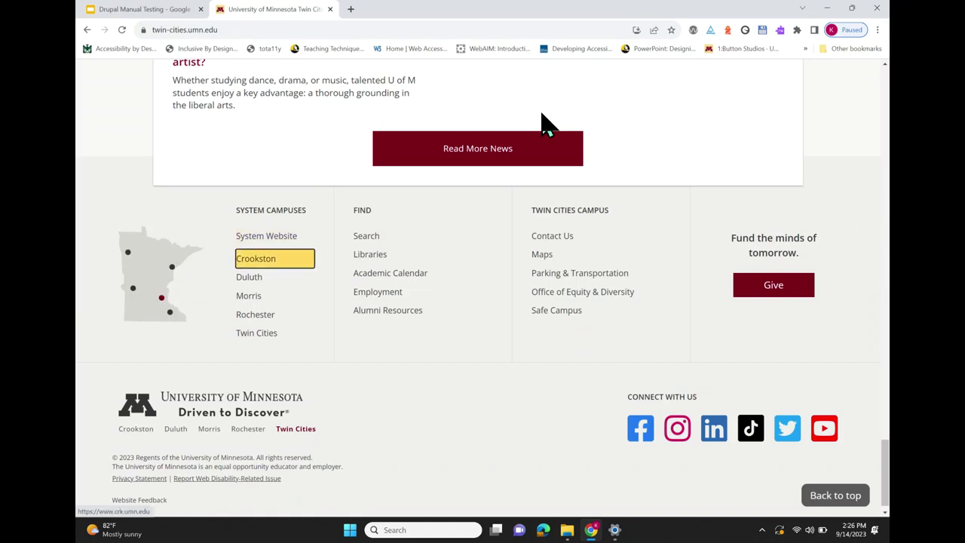
{"action": "left_click", "coordinate": [330, 9]}
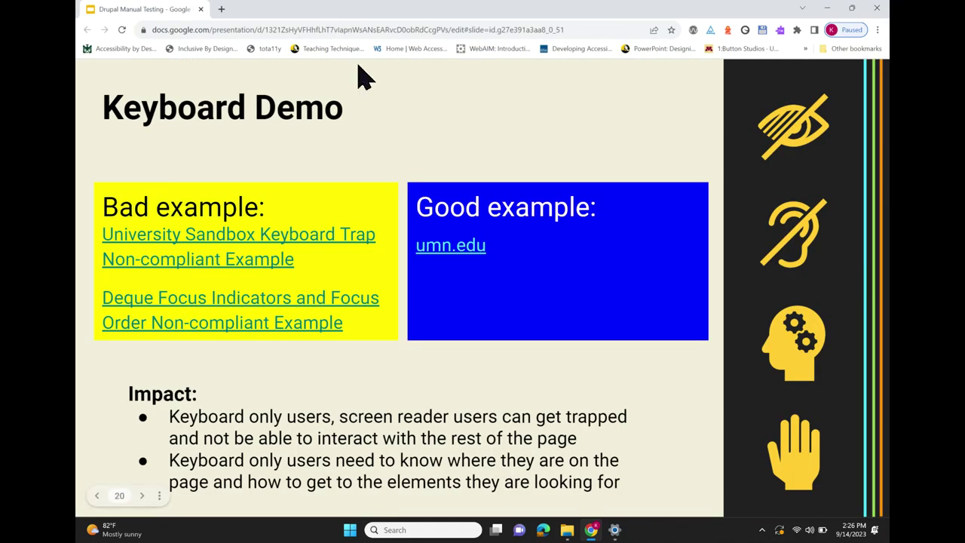
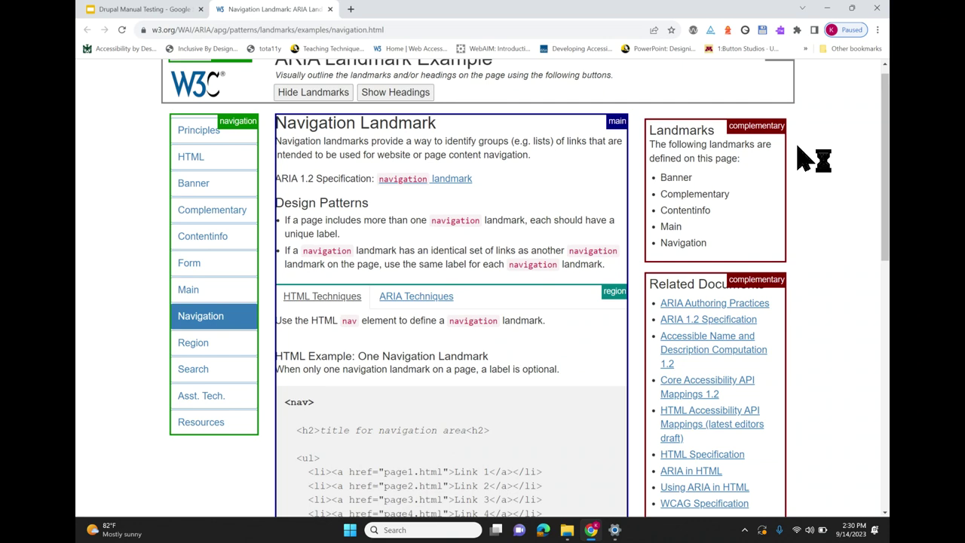
- Examine the outlined landmarks on the W3C ARIA Landmark Example from the banner down to the contentinfo footer
{"action": "scroll", "coordinate": [799, 287], "scroll_direction": "down", "scroll_amount": 3}
{"action": "scroll", "coordinate": [801, 300], "scroll_direction": "down", "scroll_amount": 4}
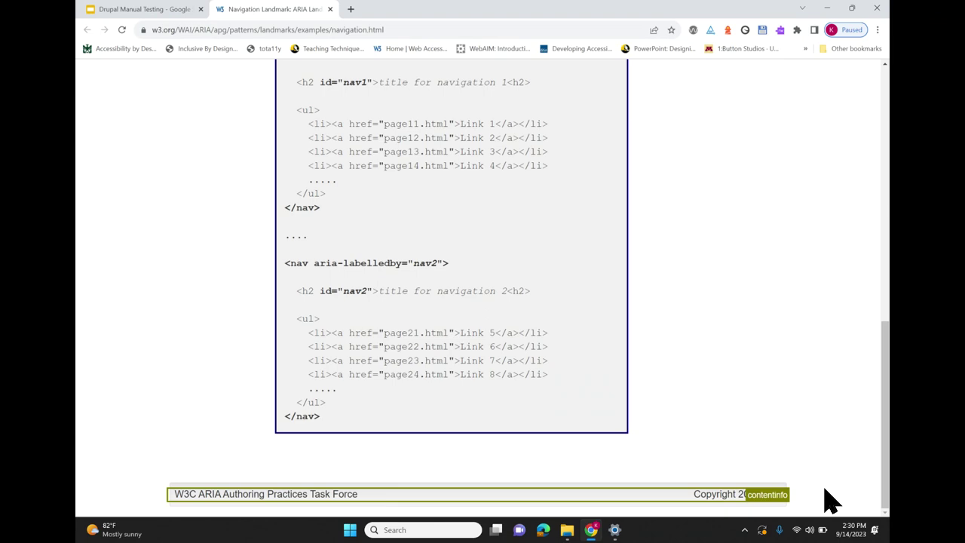
{"action": "scroll", "coordinate": [829, 498], "scroll_direction": "up", "scroll_amount": 10}
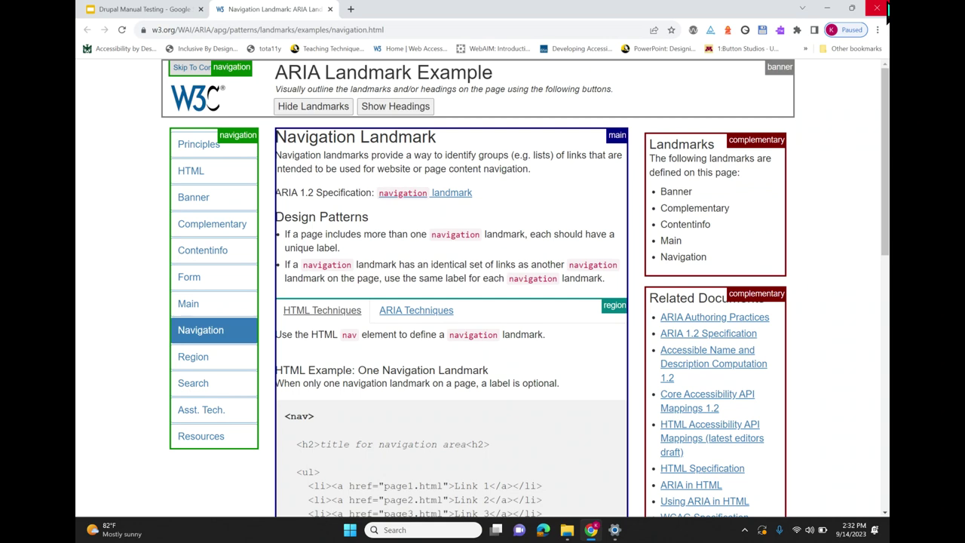
- Check screen reader movement on the landmark example to the Navigation Landmark heading, the page top and the Skip To Content link
{"action": "key", "text": "ctrl+Tab"}
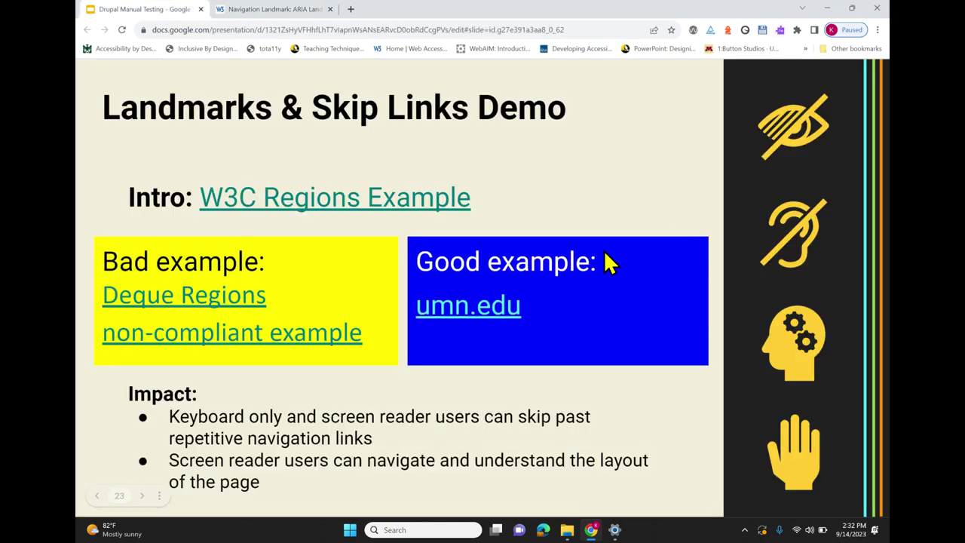
{"action": "key", "text": "ctrl+Tab"}
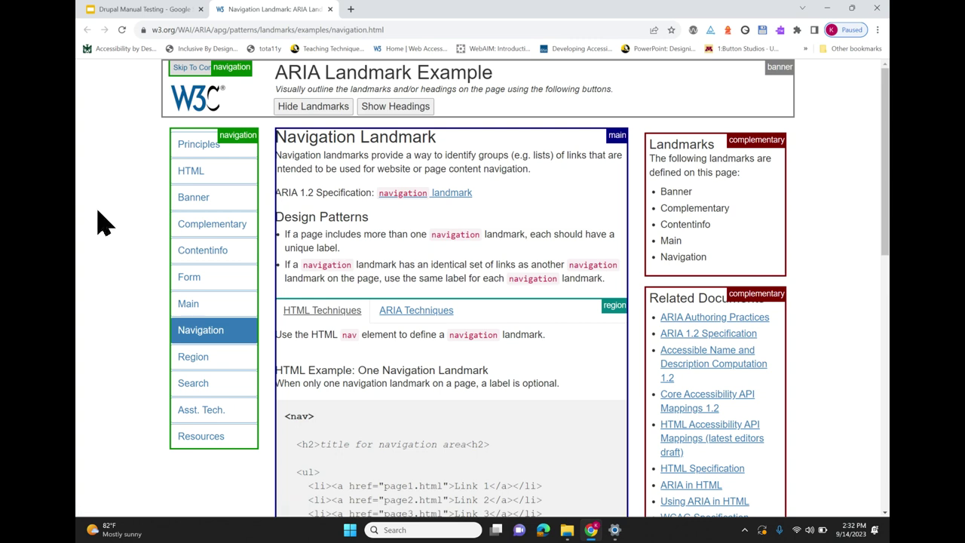
{"action": "key", "text": "h"}
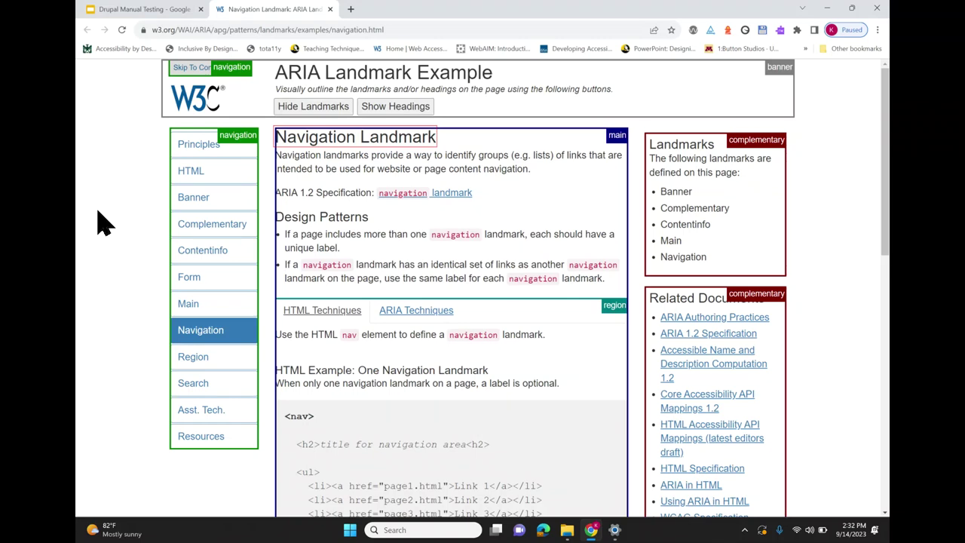
{"action": "key", "text": "ctrl+Home"}
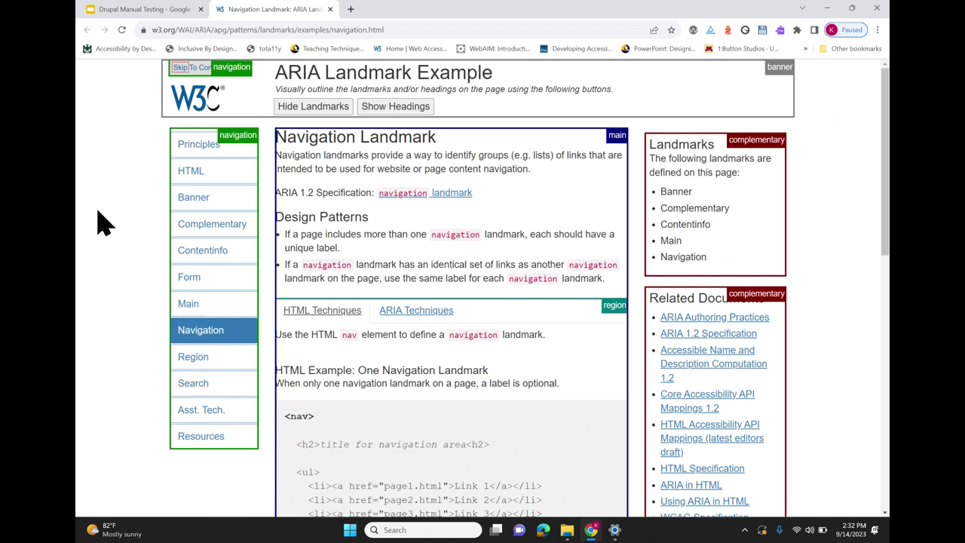
{"action": "key", "text": "Tab"}
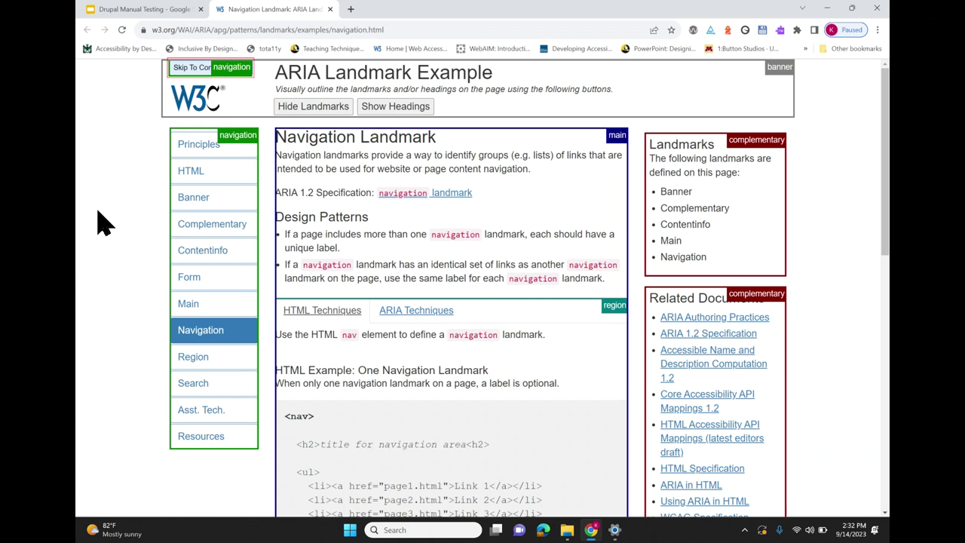
- Review the screen reader's Document Regions list from Skip To Content Navigation to Landmarks Complementary information, and dismiss the list
{"action": "key", "text": "ctrl+Insert+r"}
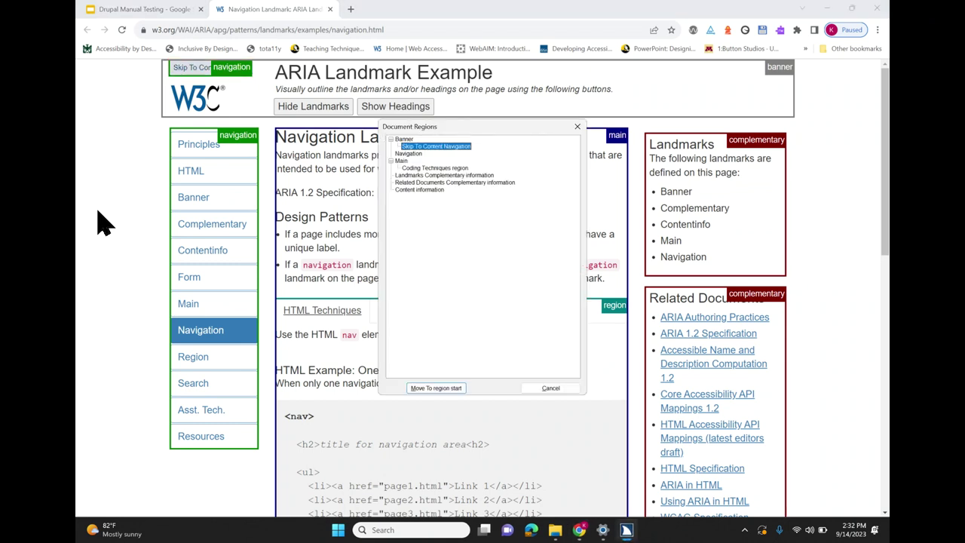
{"action": "key", "text": "Down"}
{"action": "key", "text": "Down"}
{"action": "key", "text": "Down"}
{"action": "key", "text": "Down"}
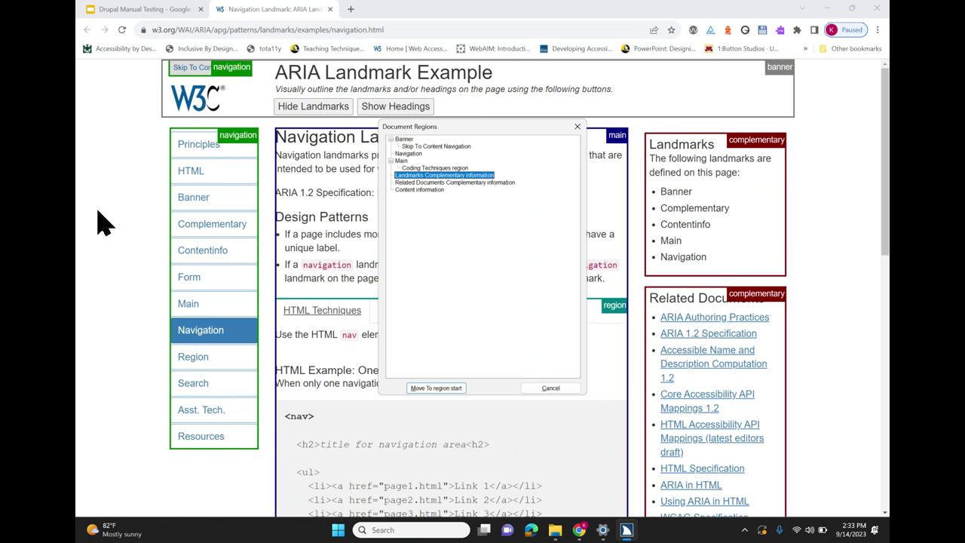
{"action": "key", "text": "Escape"}
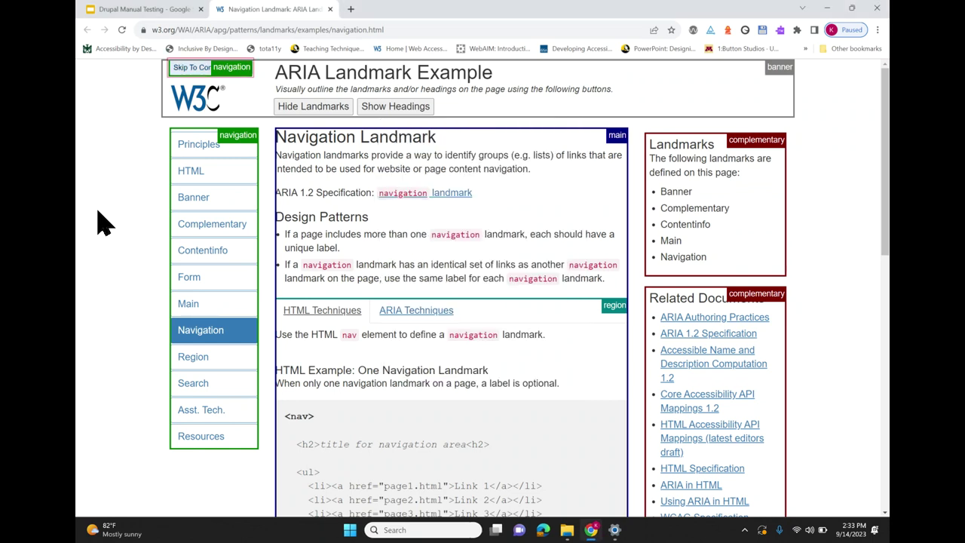
- Return to the Landmarks & Skip Links Demo slide and open the Deque Regions non-compliant example
{"action": "key", "text": "d"}
{"action": "key", "text": "ctrl+shift+Tab"}
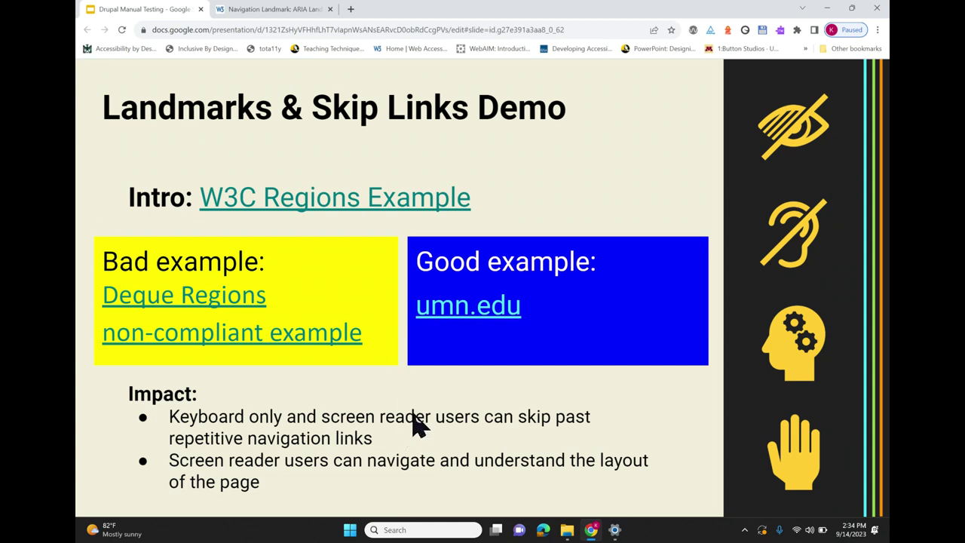
{"action": "left_click", "coordinate": [197, 303]}
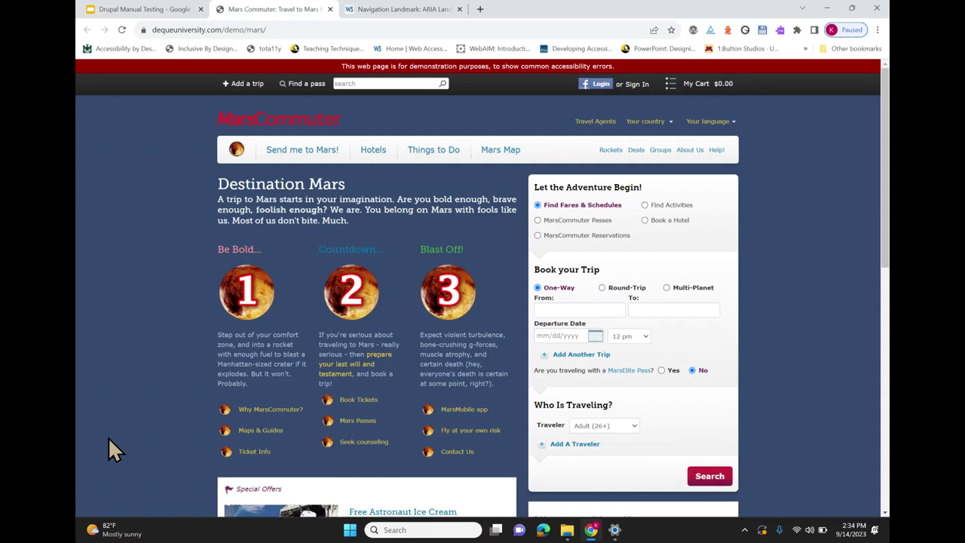
- On the W3C landmark example, show the heading outlines, hide the landmark outlines and look through the outlined headings
{"action": "left_click", "coordinate": [387, 10]}
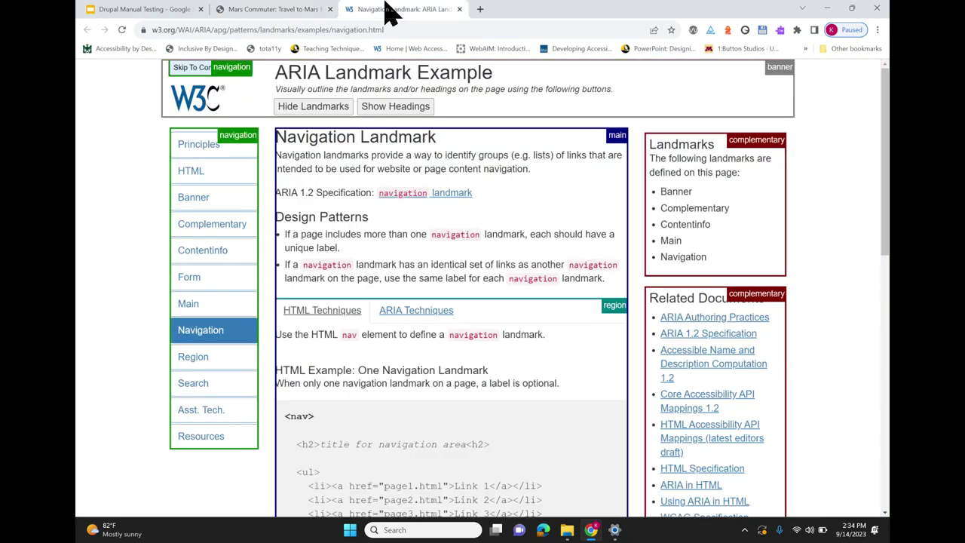
{"action": "left_click", "coordinate": [396, 108]}
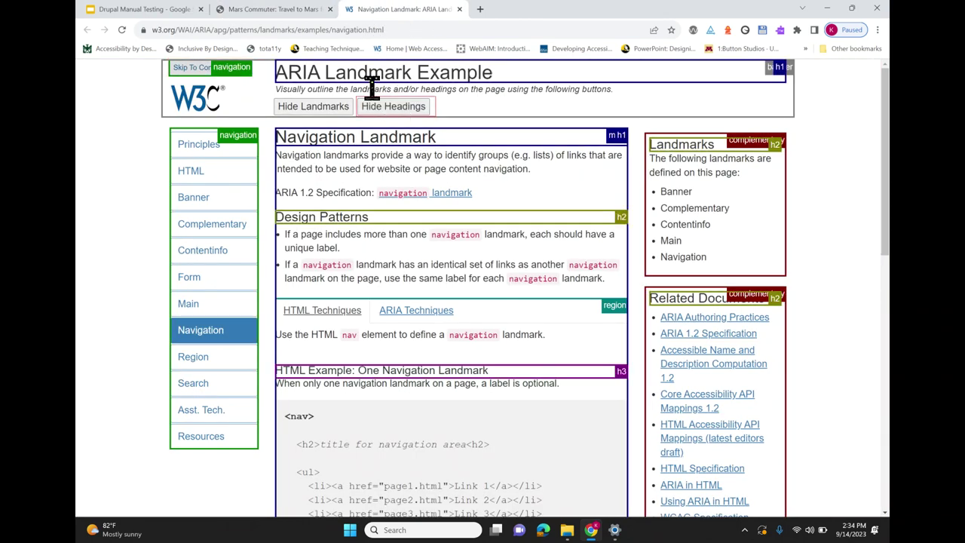
{"action": "left_click", "coordinate": [312, 108]}
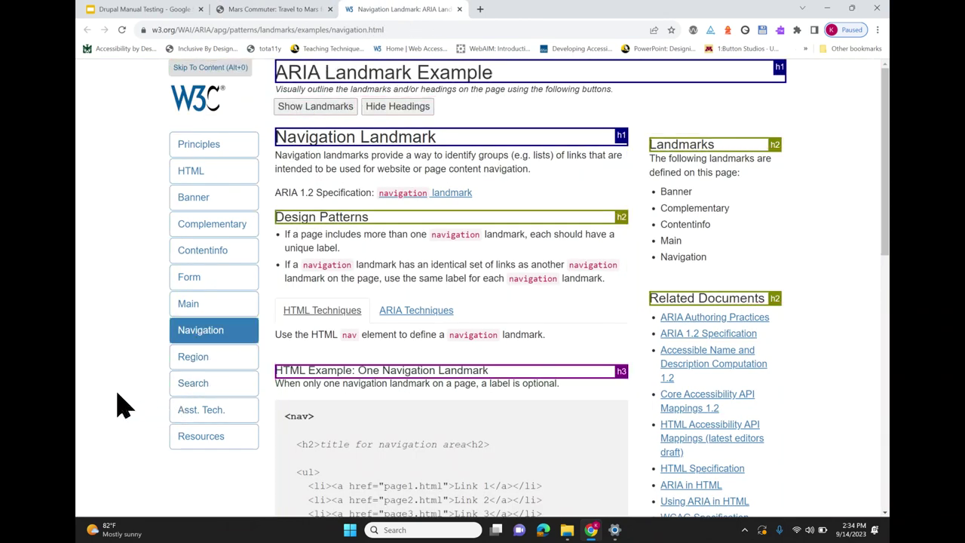
{"action": "scroll", "coordinate": [154, 390], "scroll_direction": "down", "scroll_amount": 1}
{"action": "scroll", "coordinate": [154, 391], "scroll_direction": "down", "scroll_amount": 10}
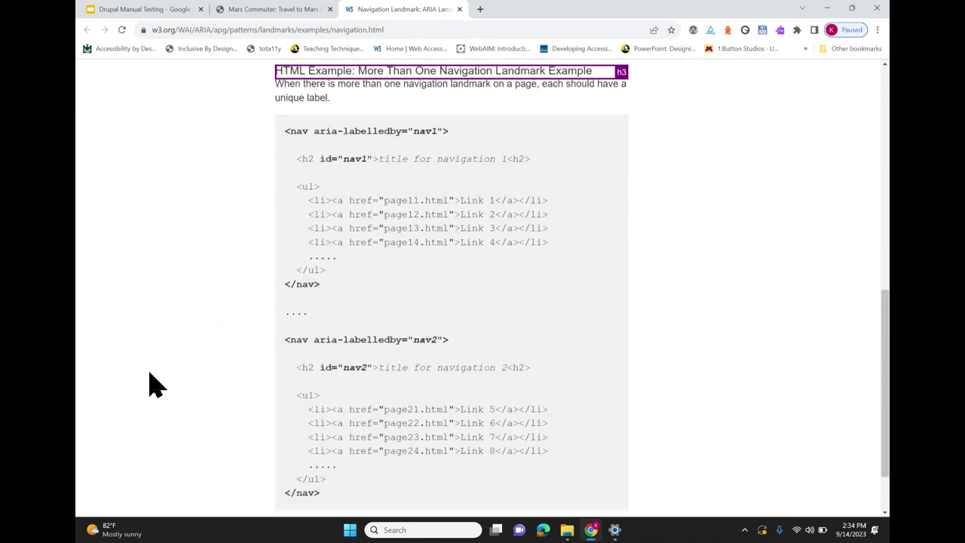
{"action": "scroll", "coordinate": [155, 385], "scroll_direction": "up", "scroll_amount": 10}
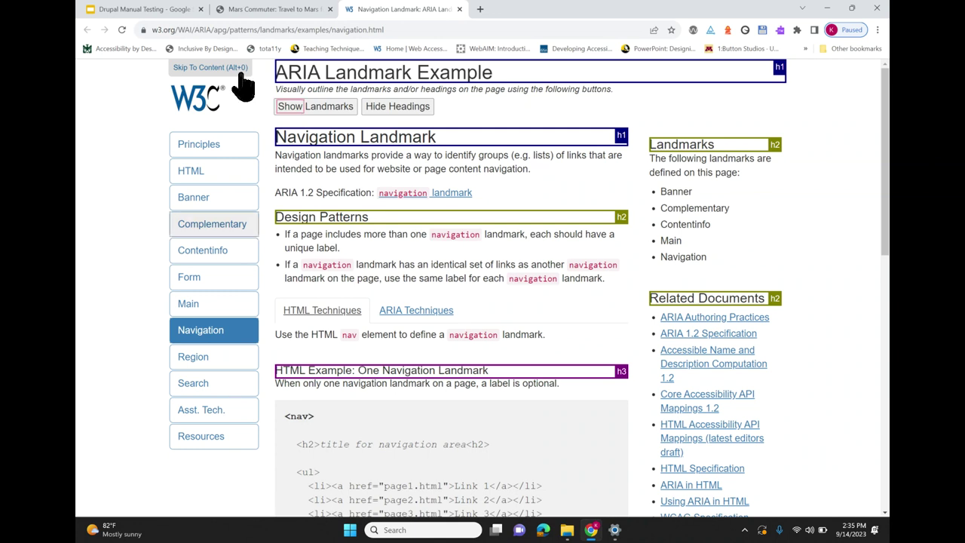
- Advance the presentation to the Headings Demo slide and open the UW No Headings Non-compliant Example
{"action": "left_click", "coordinate": [240, 11]}
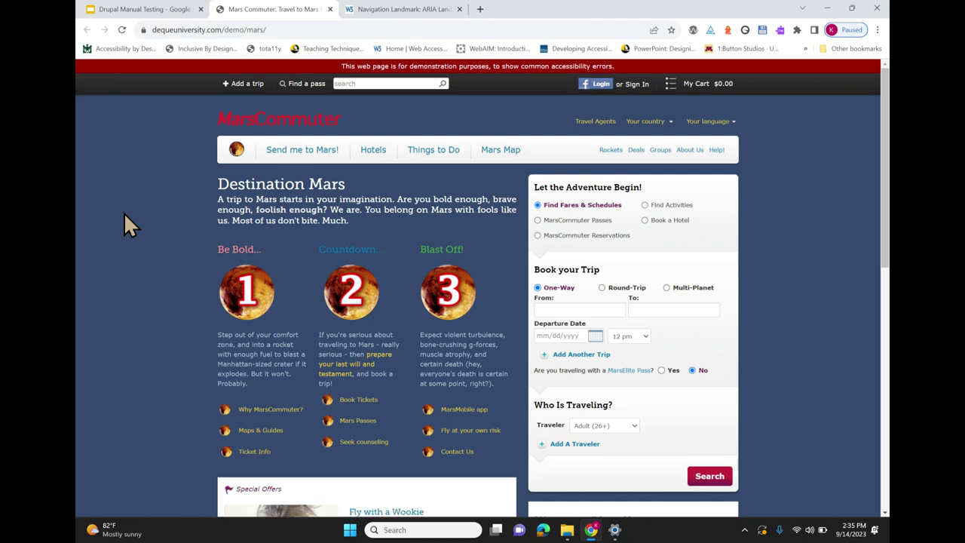
{"action": "left_click", "coordinate": [160, 10]}
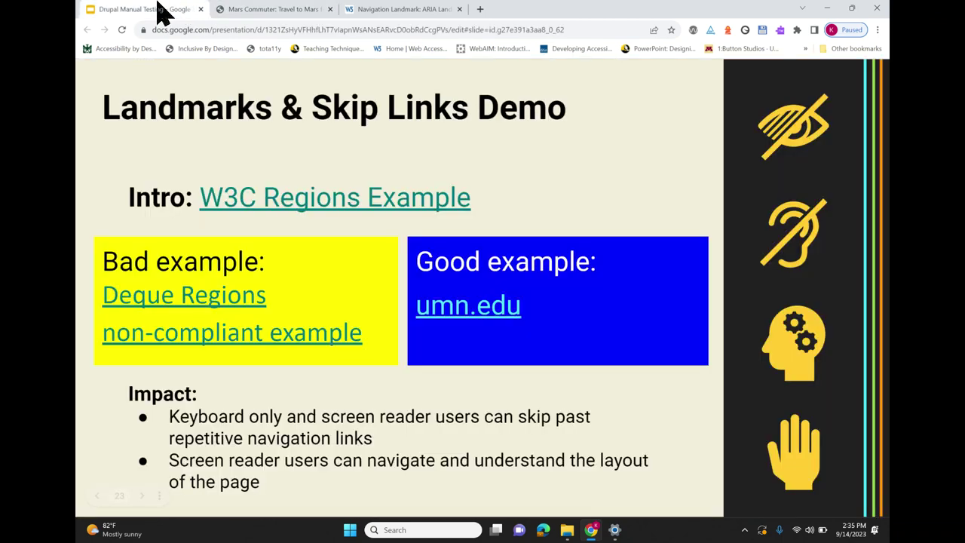
{"action": "left_click", "coordinate": [114, 201]}
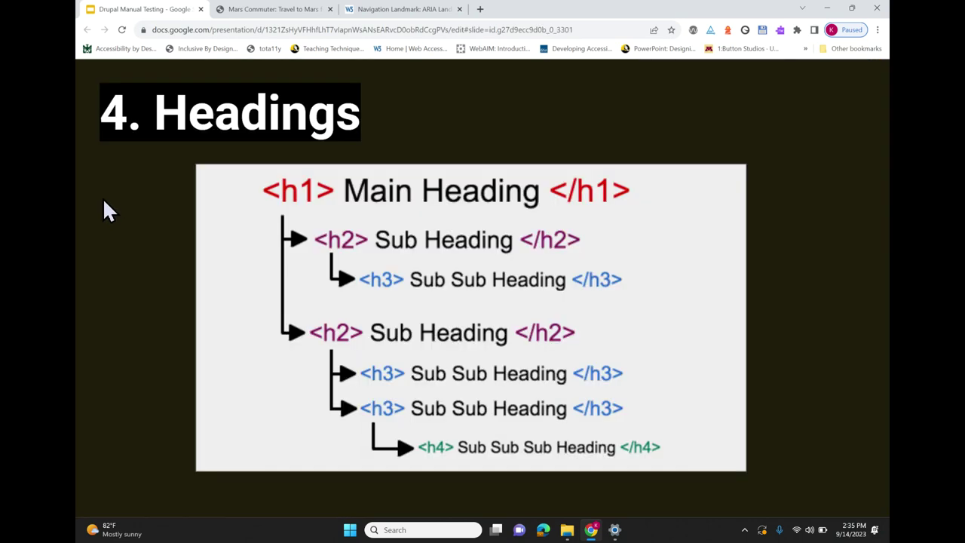
{"action": "left_click", "coordinate": [104, 209]}
{"action": "left_click", "coordinate": [105, 211]}
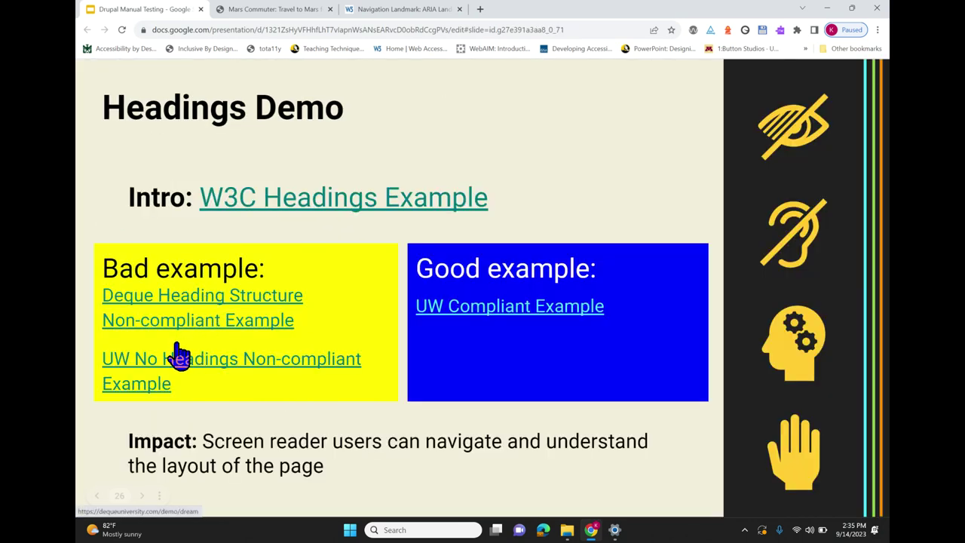
{"action": "left_click", "coordinate": [155, 381]}
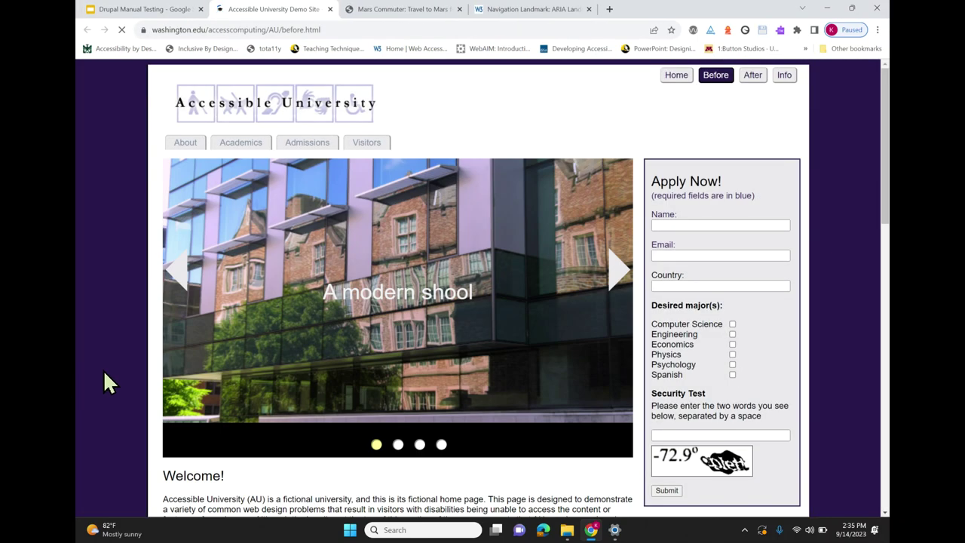
- Return to the W3C landmark example and toggle its heading outlines off and on using keyboard focus
{"action": "key", "text": "ctrl+Tab"}
{"action": "key", "text": "ctrl+Tab"}
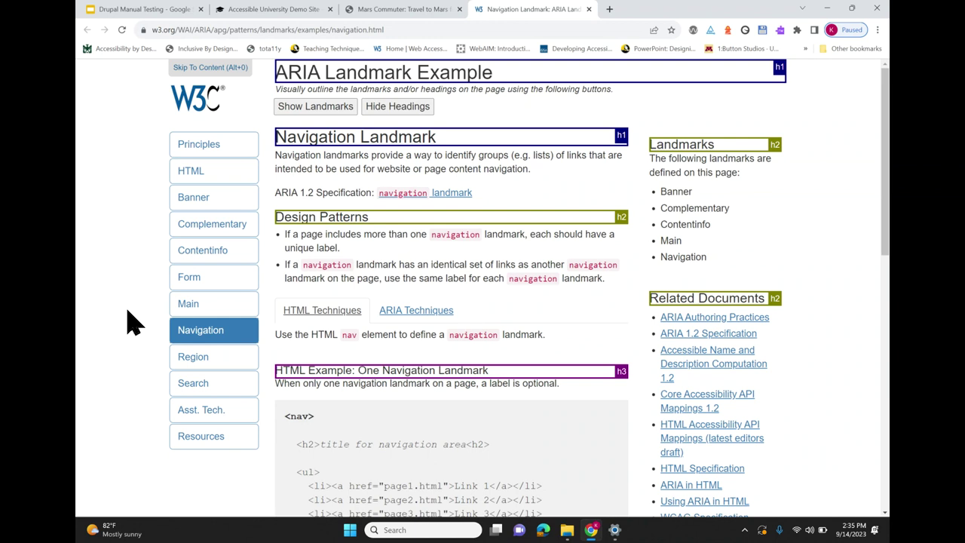
{"action": "key", "text": "Tab"}
{"action": "key", "text": "shift+Tab"}
{"action": "key", "text": "shift+Tab"}
{"action": "key", "text": "shift+Tab"}
{"action": "key", "text": "Tab"}
{"action": "key", "text": "Tab"}
{"action": "key", "text": "Return"}
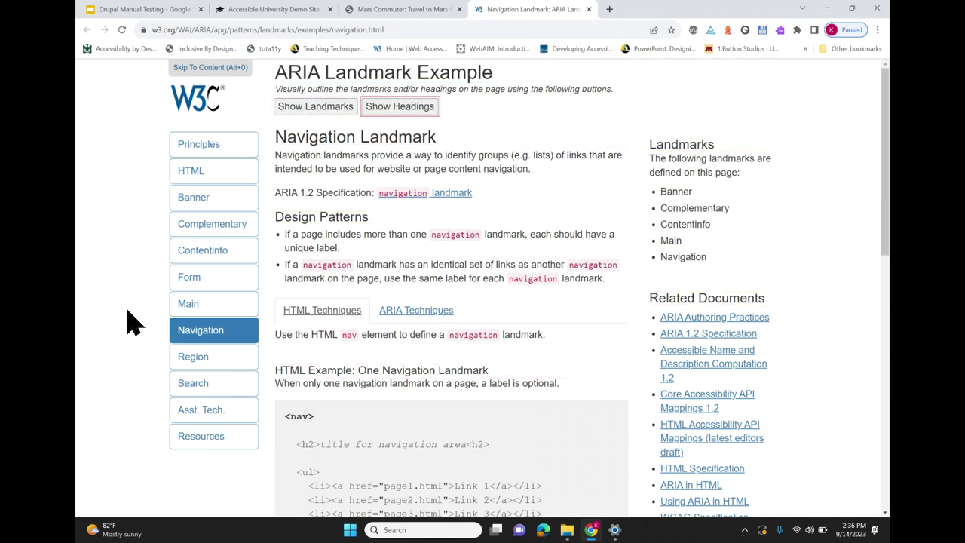
{"action": "key", "text": "Return"}
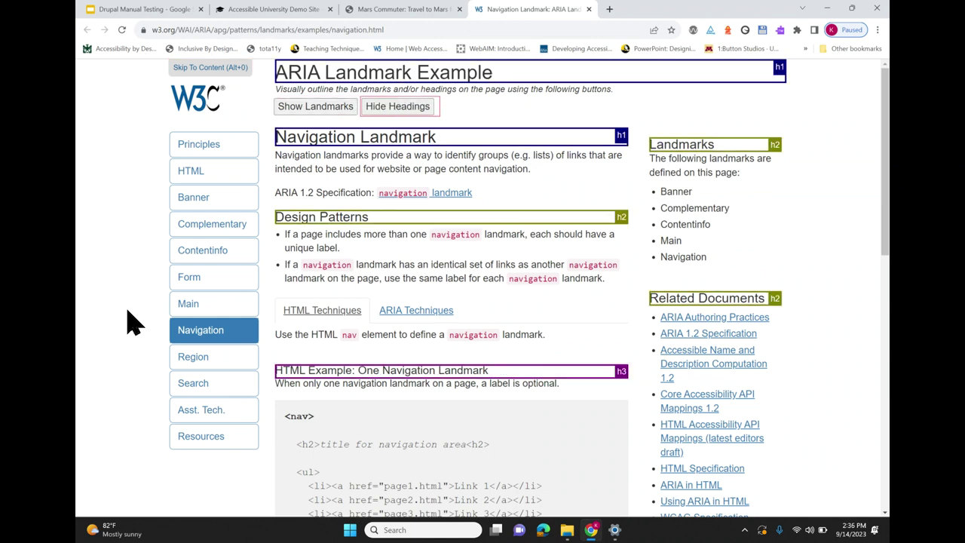
- Review the landmark example's headings and levels in the screen reader's Heading List, and dismiss the list
{"action": "key", "text": "Insert+F6"}
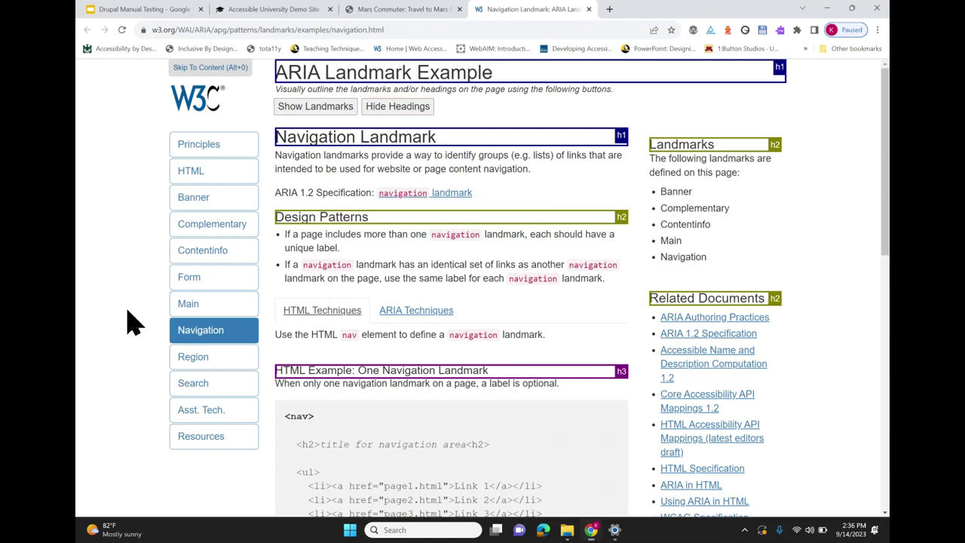
{"action": "key", "text": "Down"}
{"action": "key", "text": "Down"}
{"action": "key", "text": "Down"}
{"action": "key", "text": "Up"}
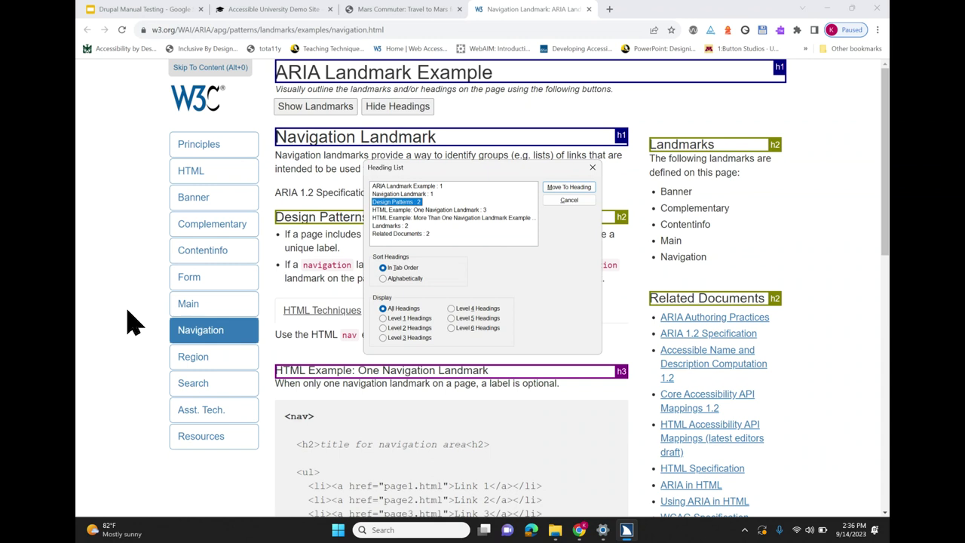
{"action": "key", "text": "Escape"}
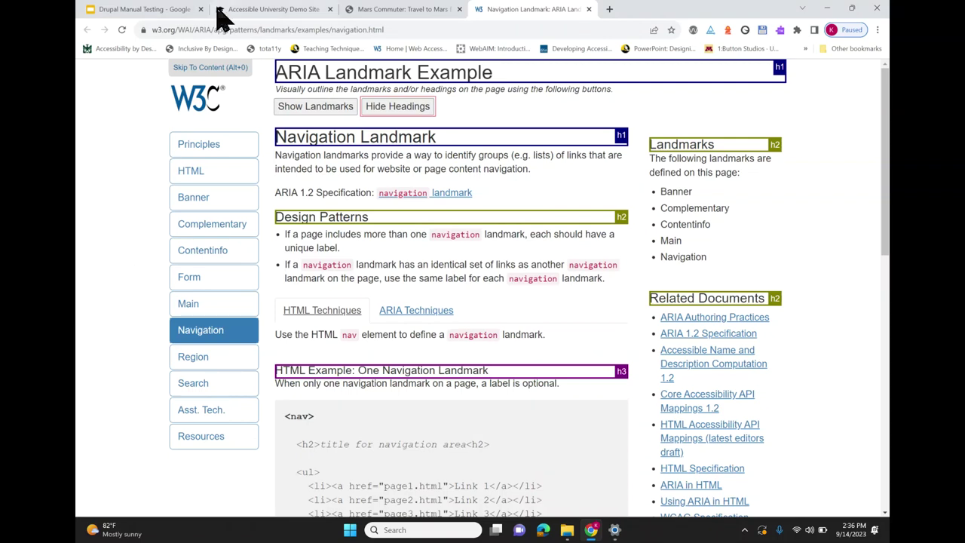
- Close the W3C and Mars Commuter pages and move keyboard focus to the Accessible University logo
{"action": "key", "text": "ctrl+w"}
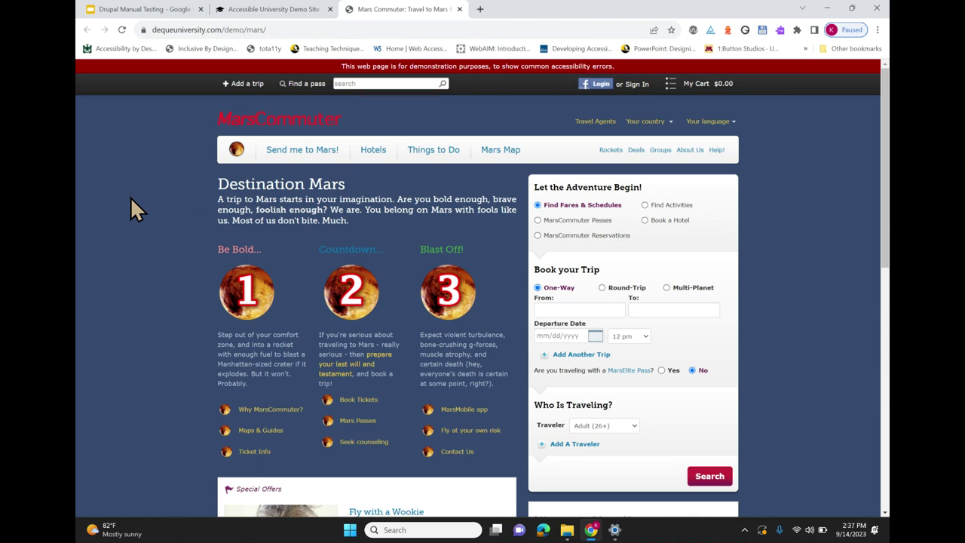
{"action": "key", "text": "ctrl+w"}
{"action": "mouse_move", "coordinate": [178, 142]}
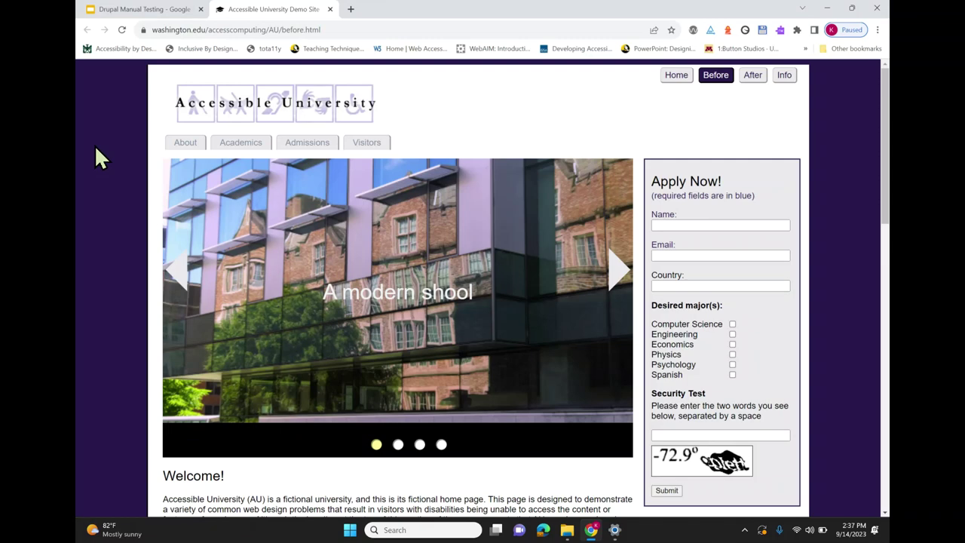
{"action": "key", "text": "Tab"}
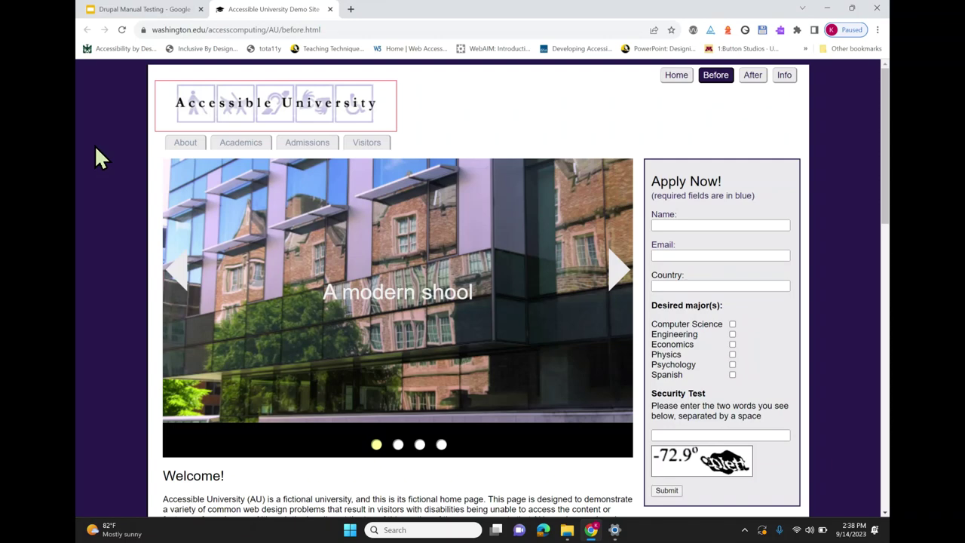
- Look through the Before page's visual headings down to the footer and open the accessible After version of the page
{"action": "scroll", "coordinate": [95, 219], "scroll_direction": "down", "scroll_amount": 5}
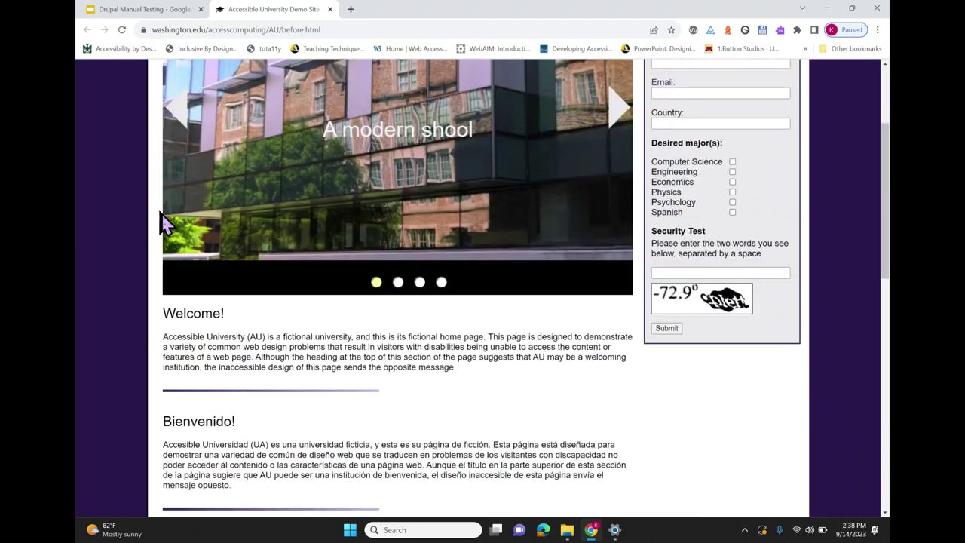
{"action": "scroll", "coordinate": [96, 220], "scroll_direction": "down", "scroll_amount": 6}
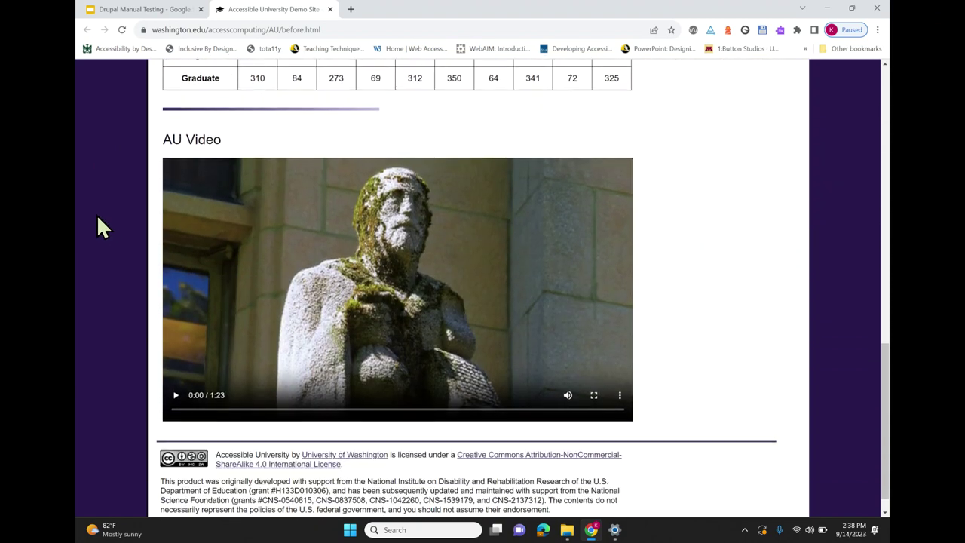
{"action": "scroll", "coordinate": [98, 218], "scroll_direction": "up", "scroll_amount": 6}
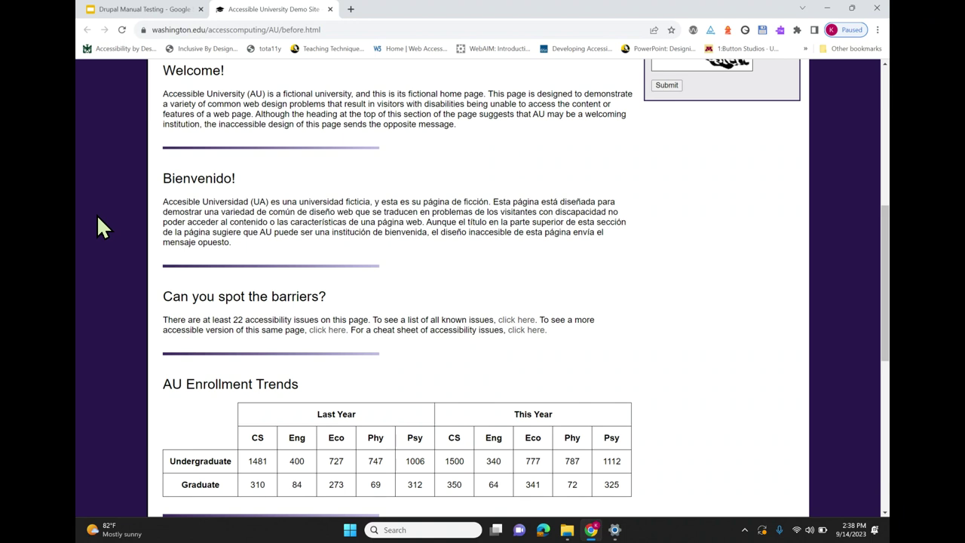
{"action": "scroll", "coordinate": [98, 225], "scroll_direction": "down", "scroll_amount": 5}
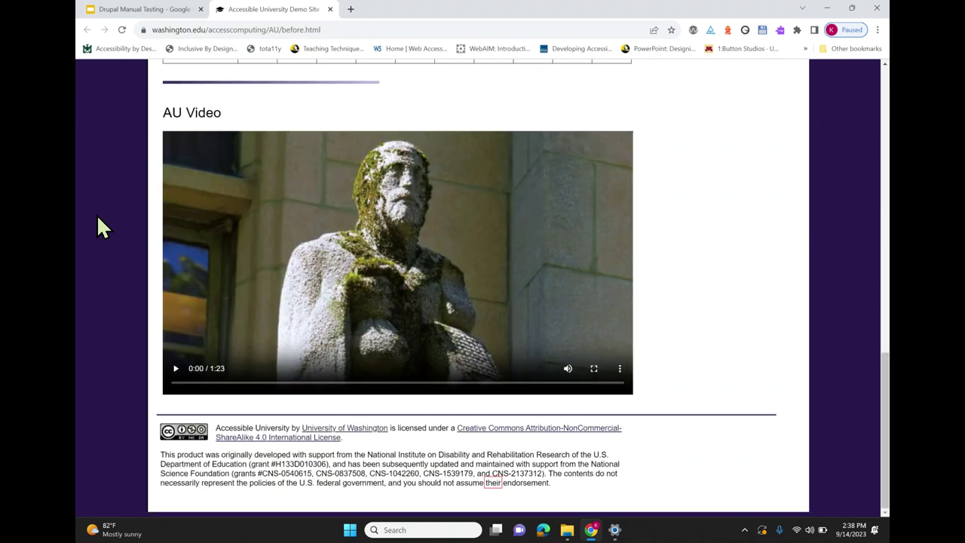
{"action": "scroll", "coordinate": [98, 224], "scroll_direction": "up", "scroll_amount": 5}
{"action": "key", "text": "Return"}
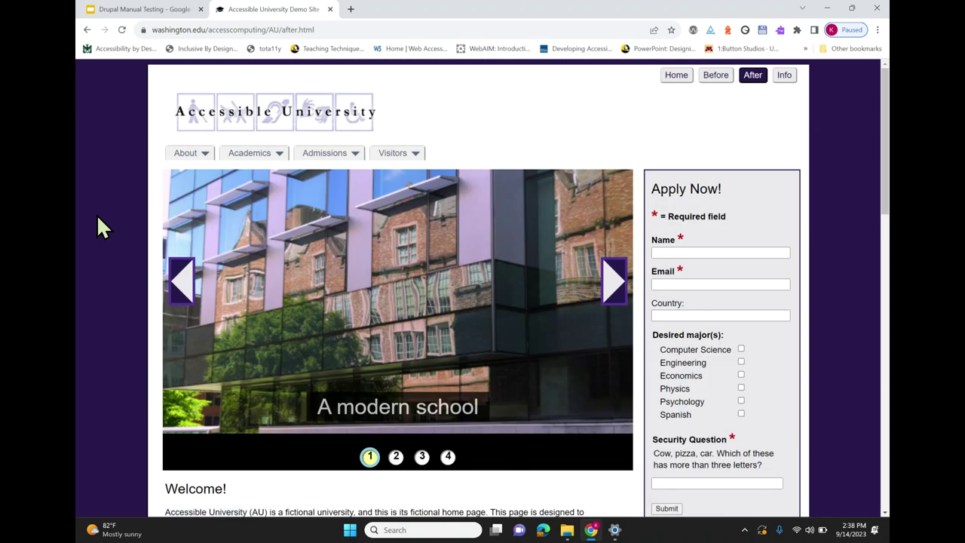
- Step through the After page's headings with the screen reader, from the Accessible University logo to AU Video and just past it
{"action": "key", "text": "Tab"}
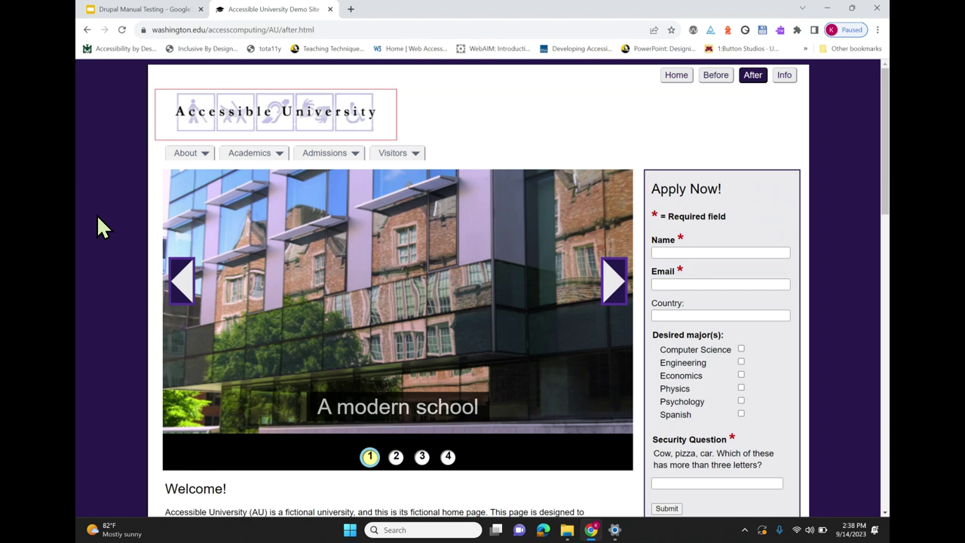
{"action": "key", "text": "h"}
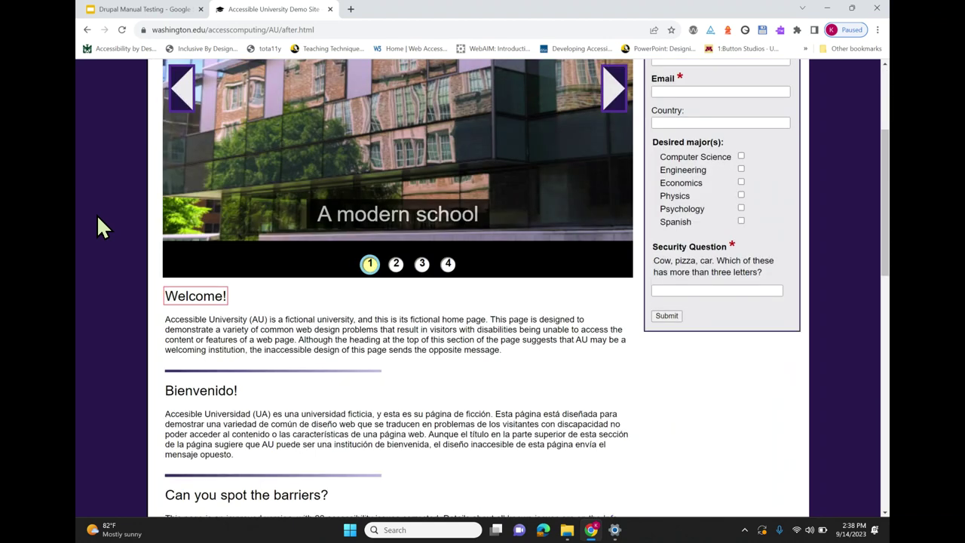
{"action": "key", "text": "h"}
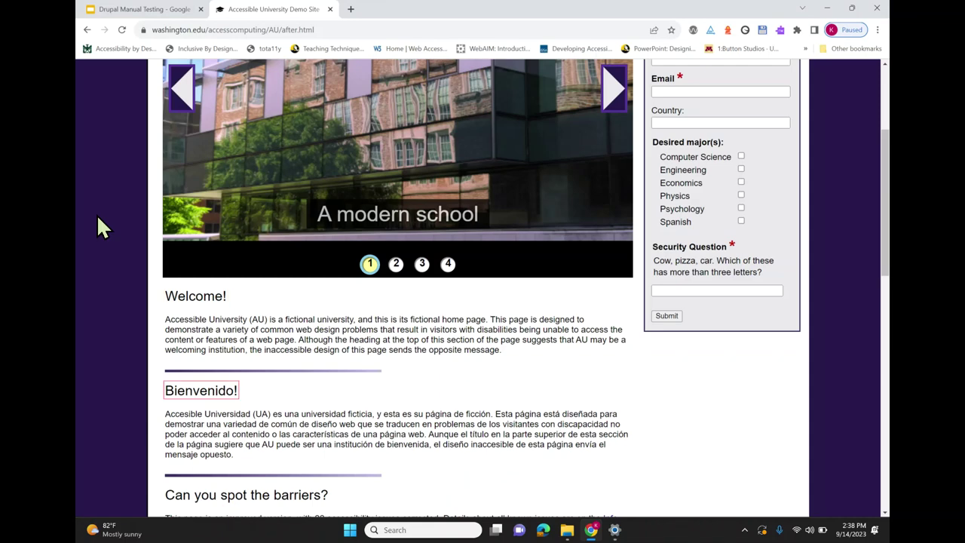
{"action": "key", "text": "h"}
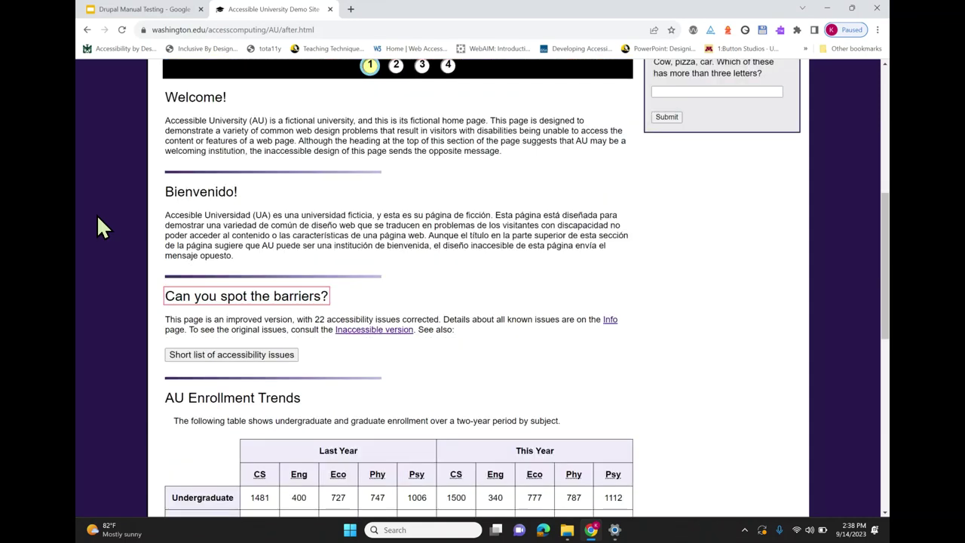
{"action": "key", "text": "h"}
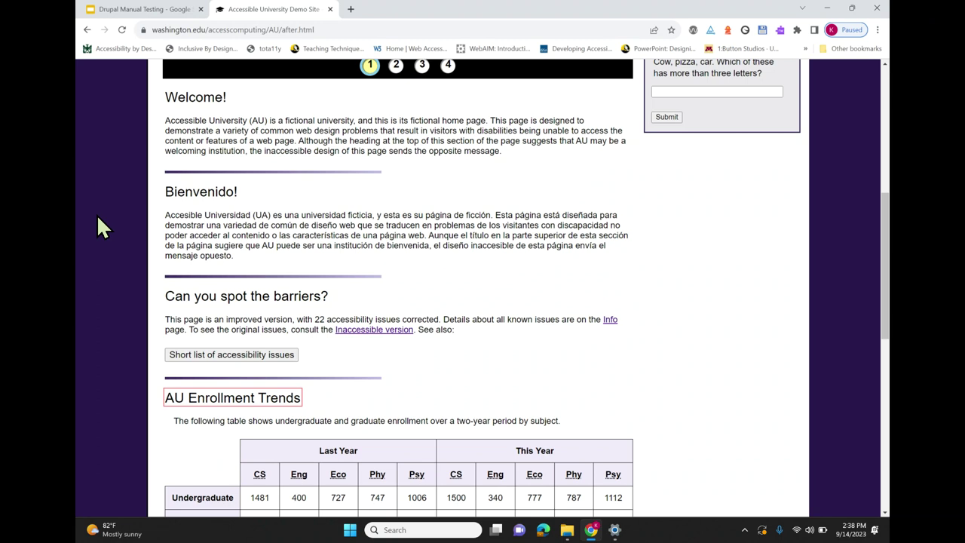
{"action": "key", "text": "h"}
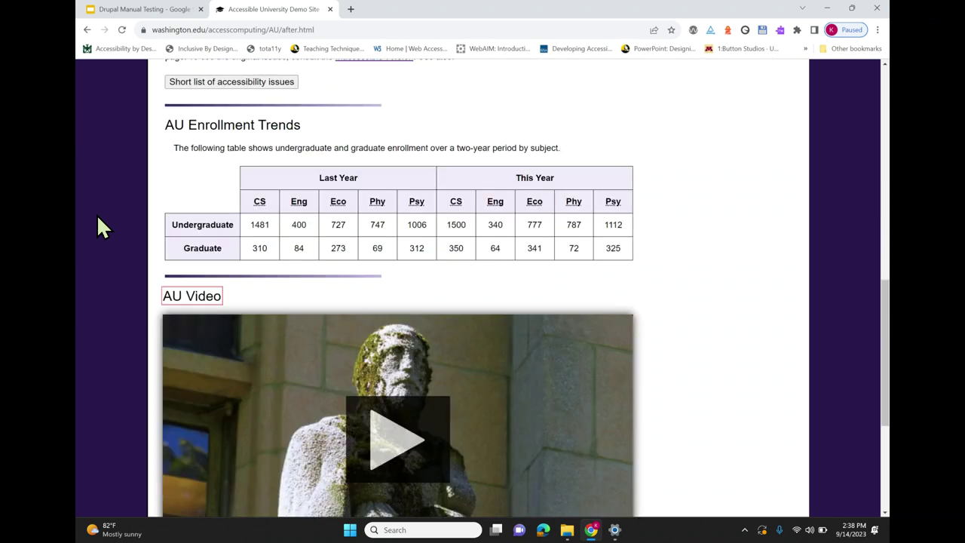
{"action": "key", "text": "Down"}
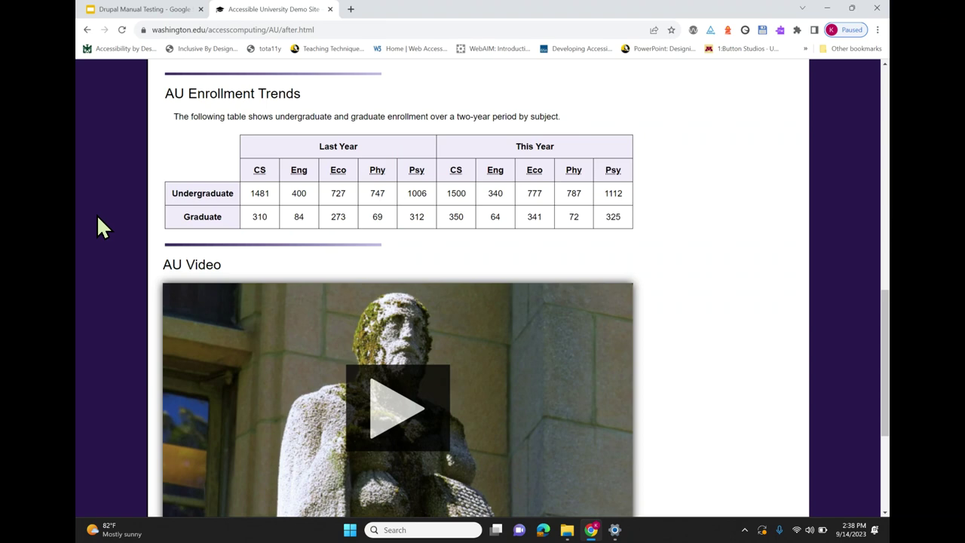
- Review the After page's headings and levels in the screen reader's Heading List, and move to the AU Video heading
{"action": "key", "text": "Insert+F6"}
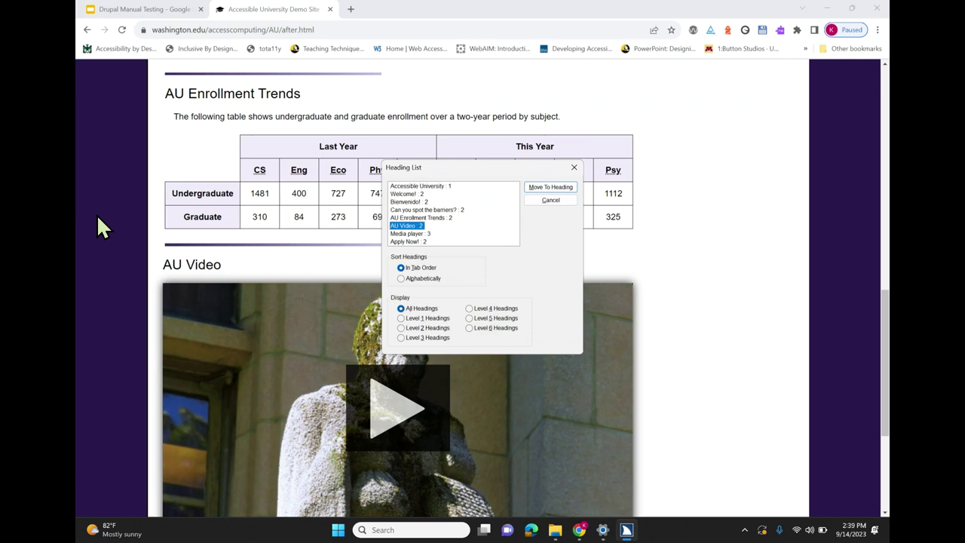
{"action": "key", "text": "Home"}
{"action": "key", "text": "Down"}
{"action": "key", "text": "Down"}
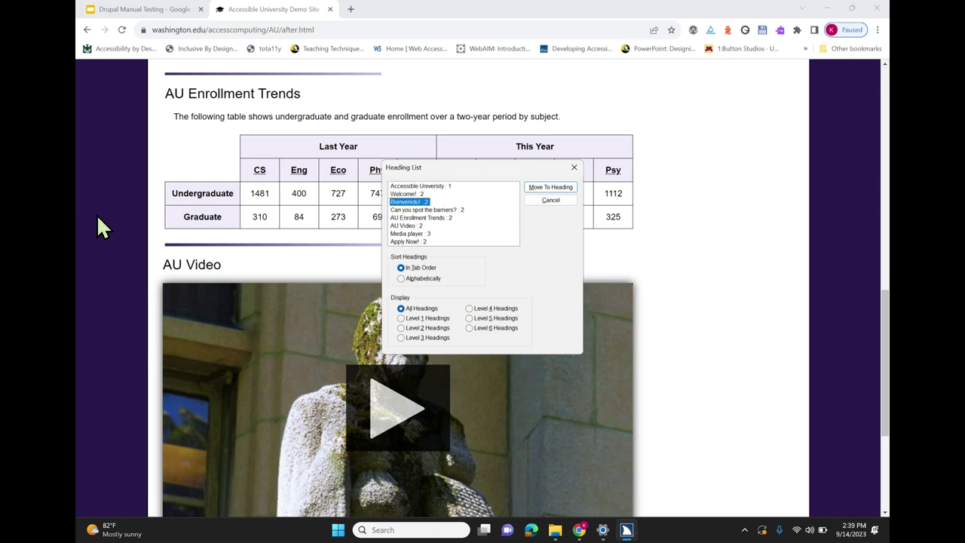
{"action": "key", "text": "Down"}
{"action": "key", "text": "Down"}
{"action": "key", "text": "Down"}
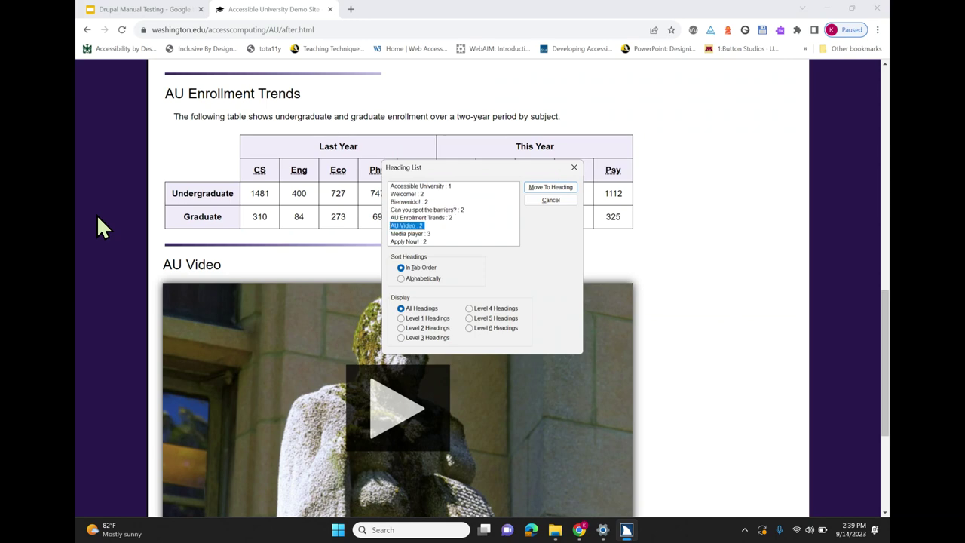
{"action": "key", "text": "Return"}
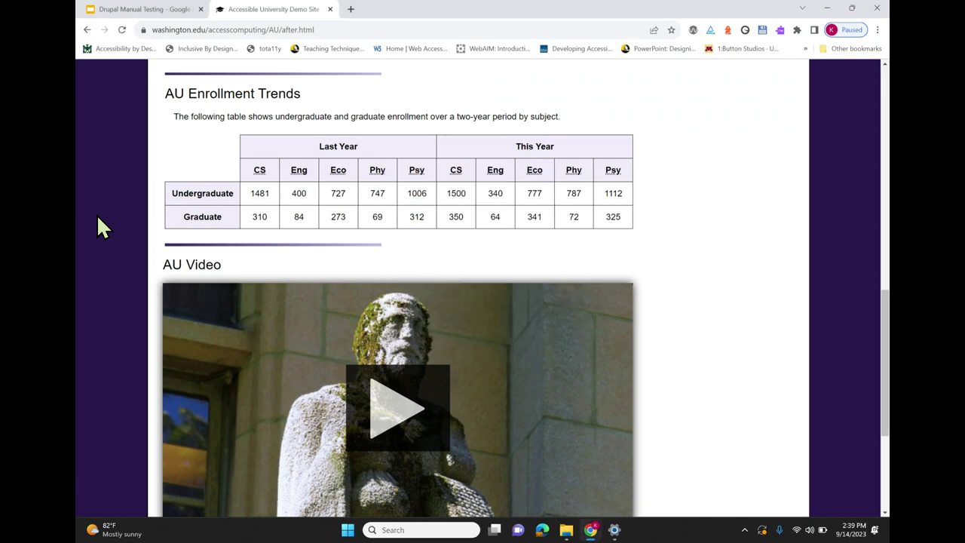